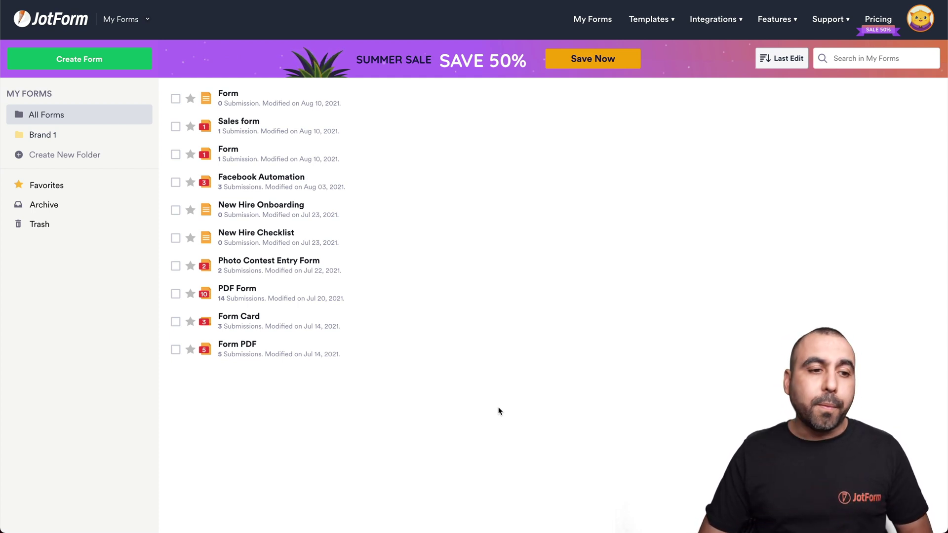
Start a blank Classic one-page form from scratch and bring up the form elements list.
{"action": "left_click", "coordinate": [109, 65]}
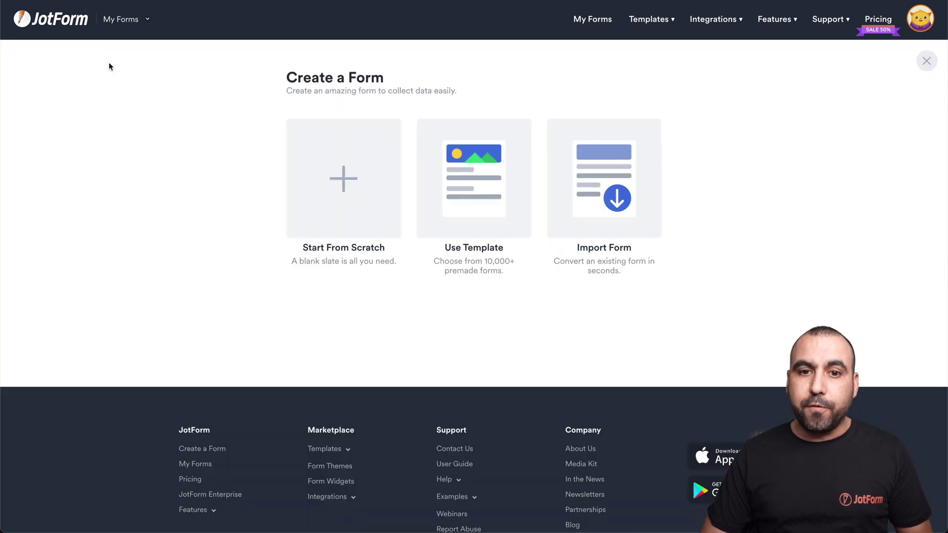
{"action": "left_click", "coordinate": [376, 201]}
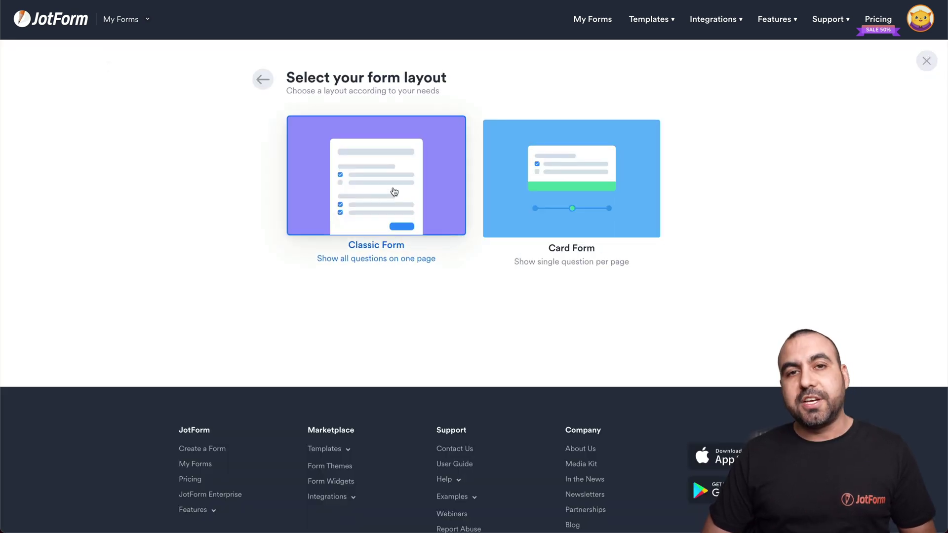
{"action": "left_click", "coordinate": [393, 192]}
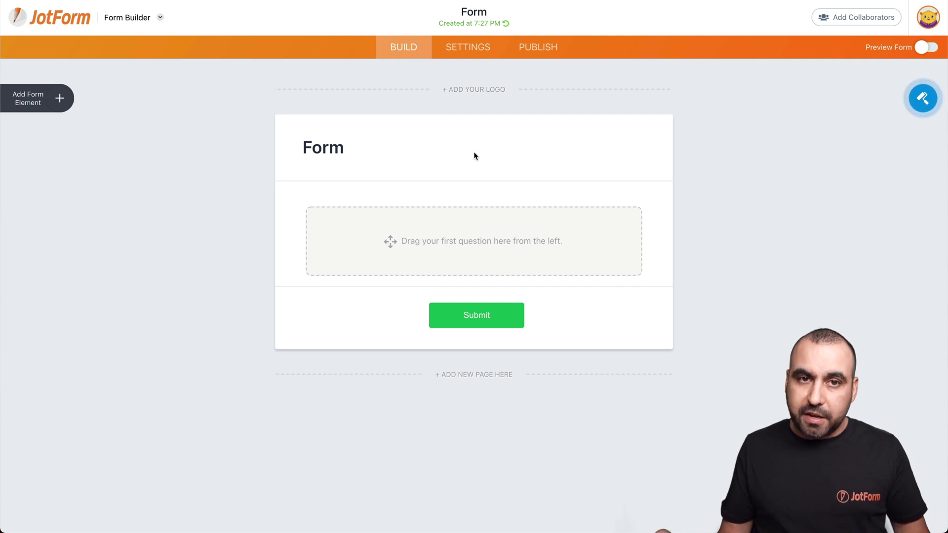
{"action": "left_click", "coordinate": [60, 99]}
Add Full Name, Address, Email and a Short Text question to the form.
{"action": "left_click_drag", "start_coordinate": [78, 156], "coordinate": [408, 214]}
{"action": "left_click_drag", "start_coordinate": [92, 216], "coordinate": [436, 289]}
{"action": "left_click_drag", "start_coordinate": [57, 158], "coordinate": [378, 415]}
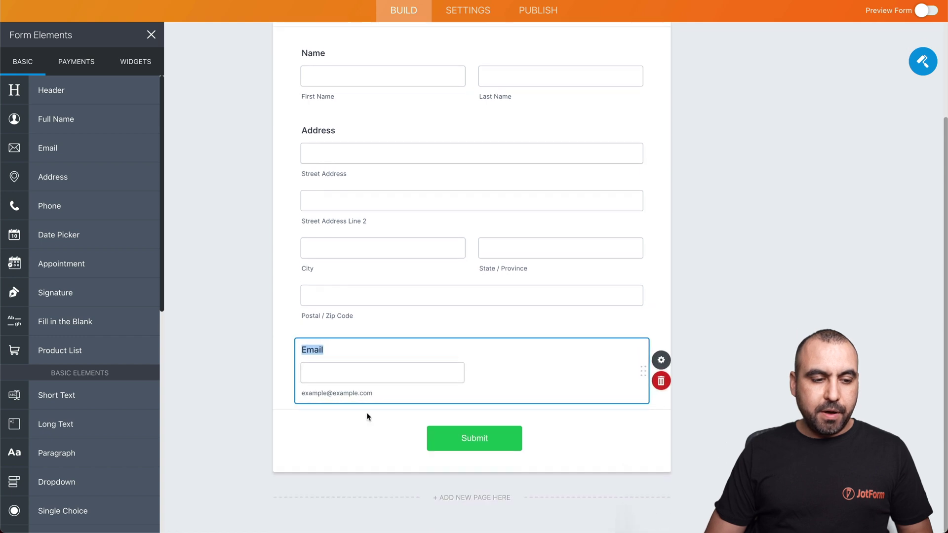
{"action": "left_click_drag", "start_coordinate": [64, 395], "coordinate": [408, 341]}
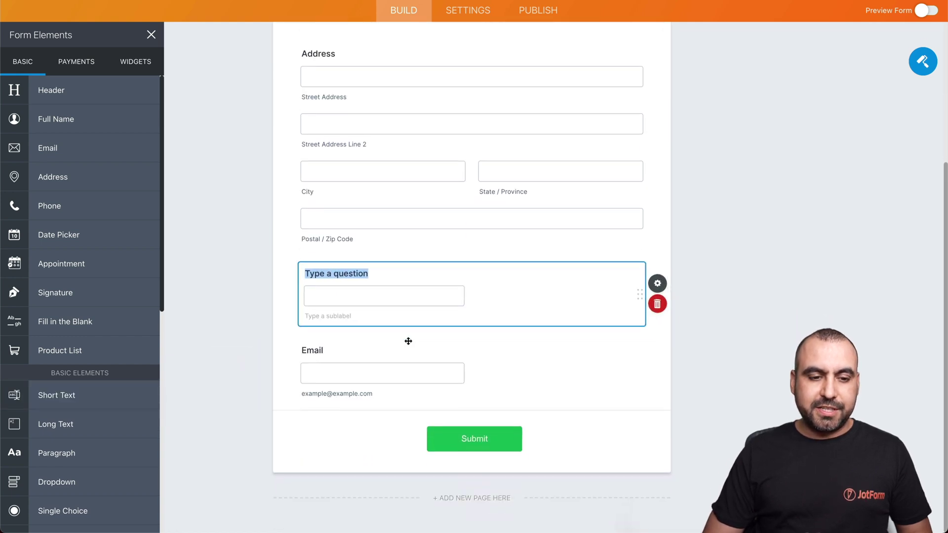
Label the short-text question 'Do you like Jotform?'.
{"action": "type", "text": "What we"}
{"action": "key", "text": "ctrl+z"}
{"action": "type", "text": "Do you like Jotform?"}
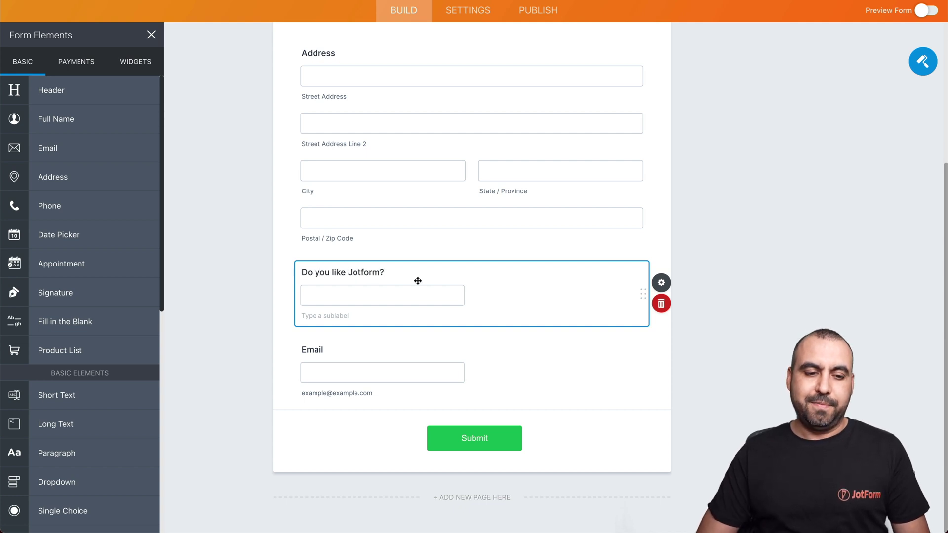
{"action": "double_click", "coordinate": [702, 244]}
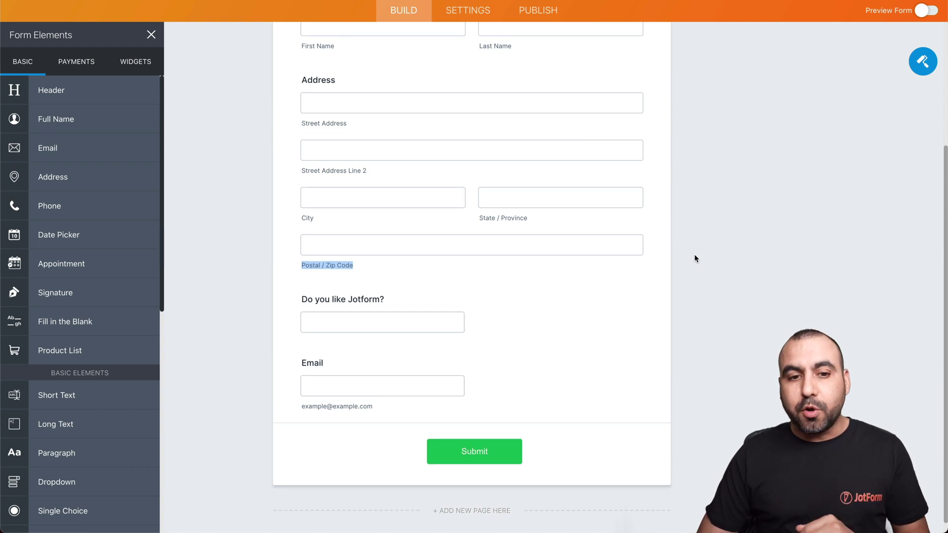
Set the Form Language to English (US) and go to the Translations settings.
{"action": "left_click", "coordinate": [482, 11]}
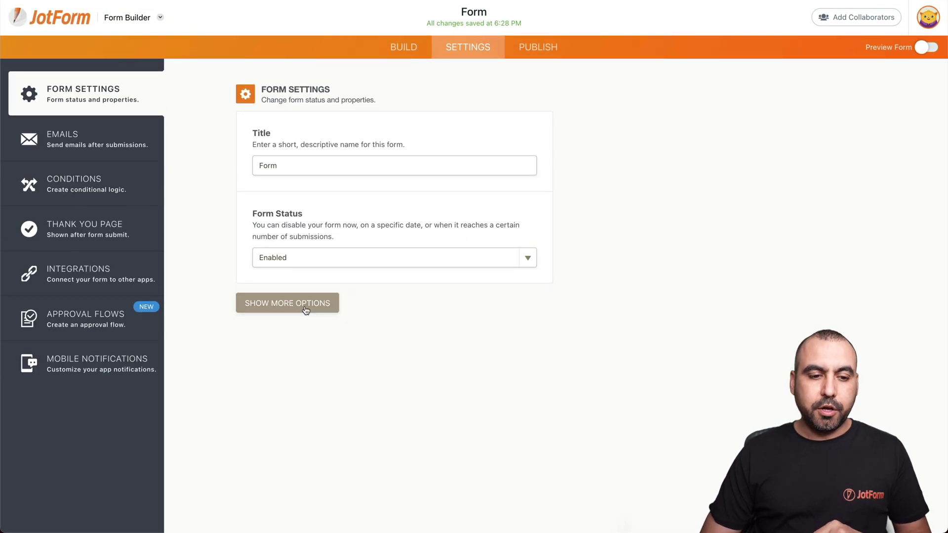
{"action": "left_click", "coordinate": [305, 309]}
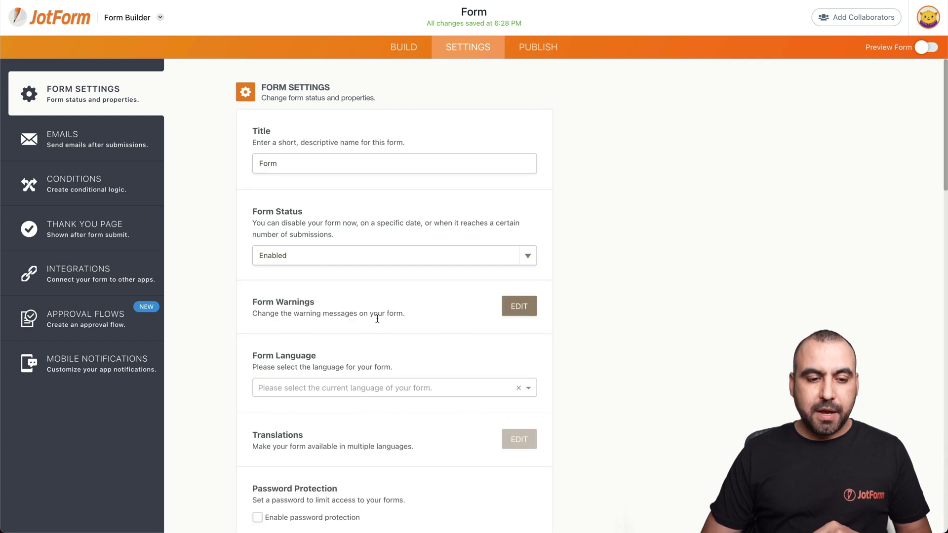
{"action": "scroll", "coordinate": [377, 319], "scroll_direction": "down", "scroll_amount": 2}
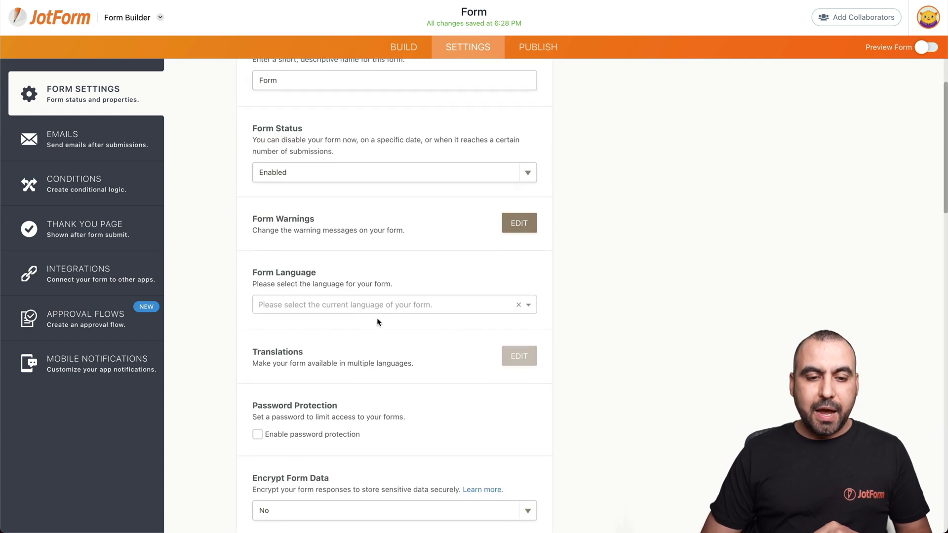
{"action": "left_click", "coordinate": [307, 304]}
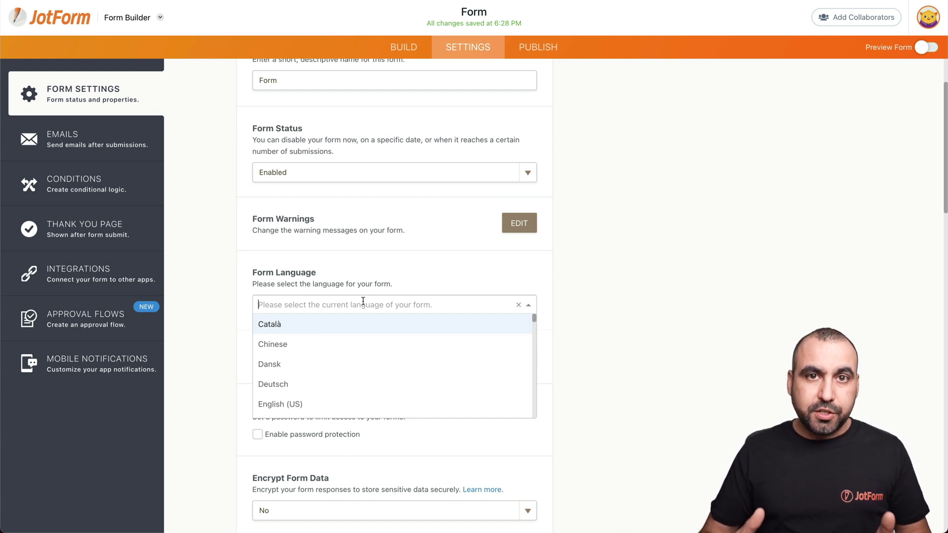
{"action": "left_click", "coordinate": [292, 404]}
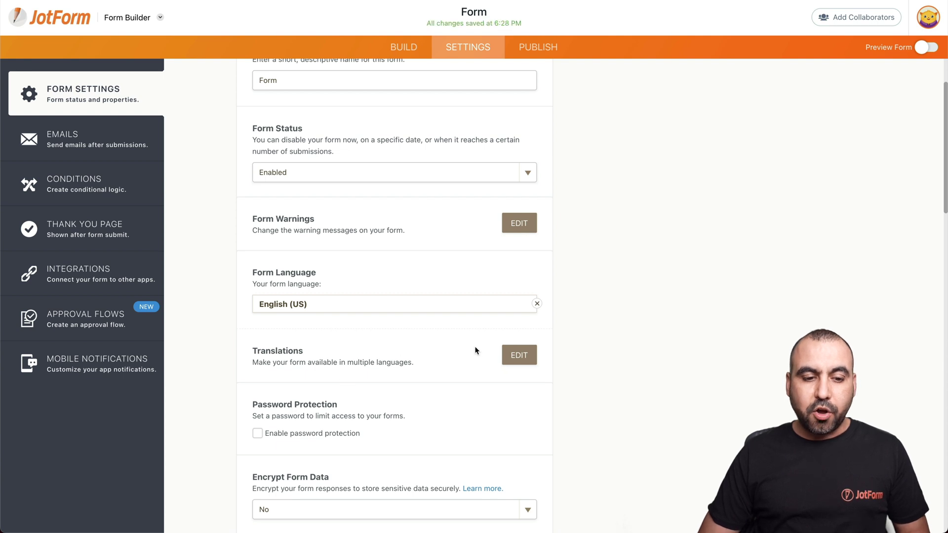
{"action": "left_click", "coordinate": [522, 355]}
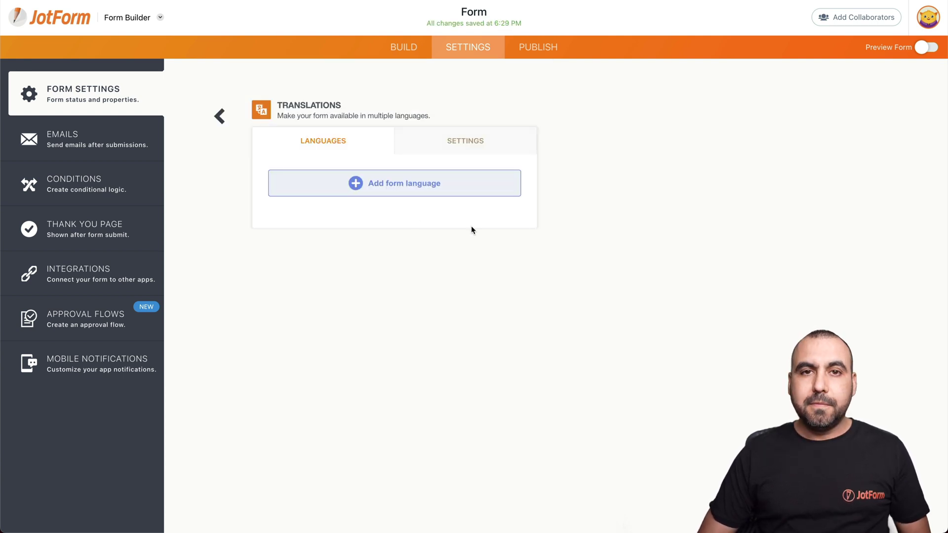
Add Español as a form language, found by searching 'sp'.
{"action": "left_click", "coordinate": [400, 185]}
{"action": "left_click", "coordinate": [389, 183]}
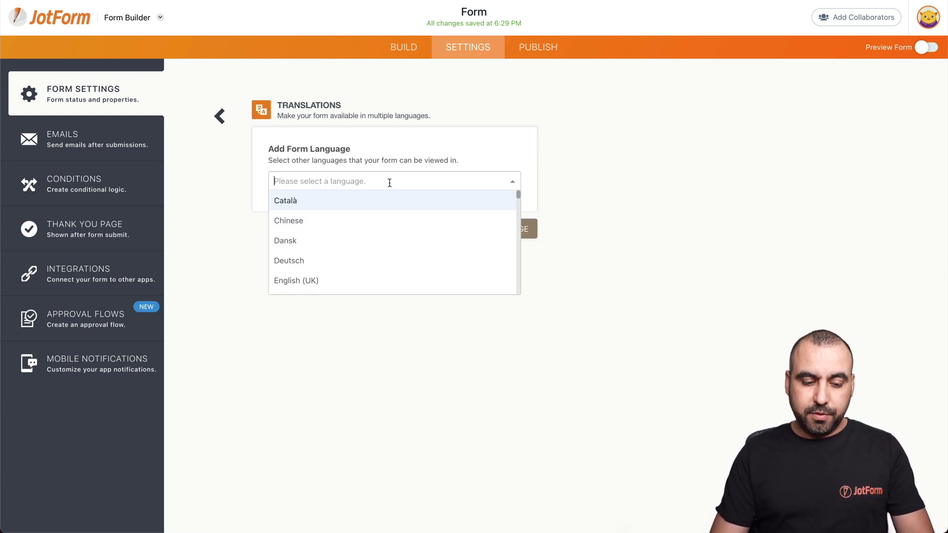
{"action": "type", "text": "sp"}
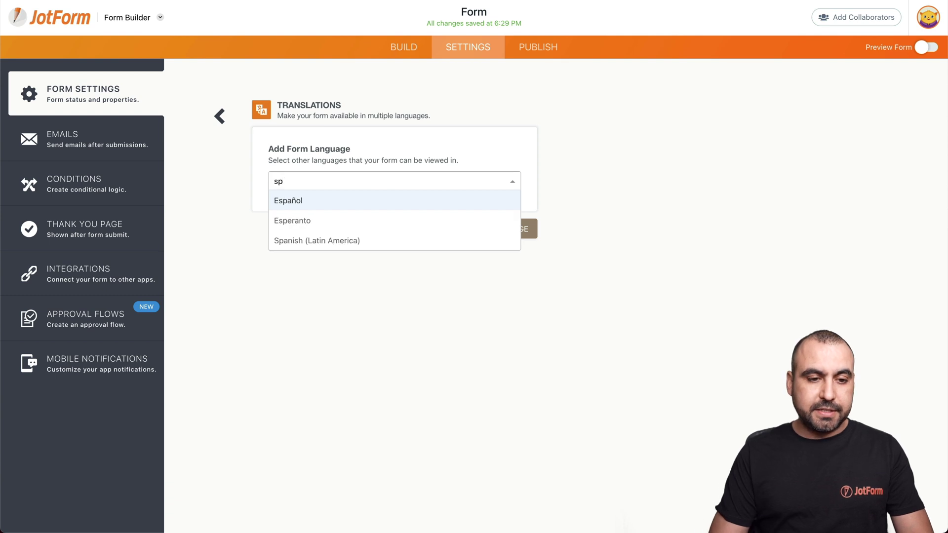
{"action": "left_click", "coordinate": [349, 200]}
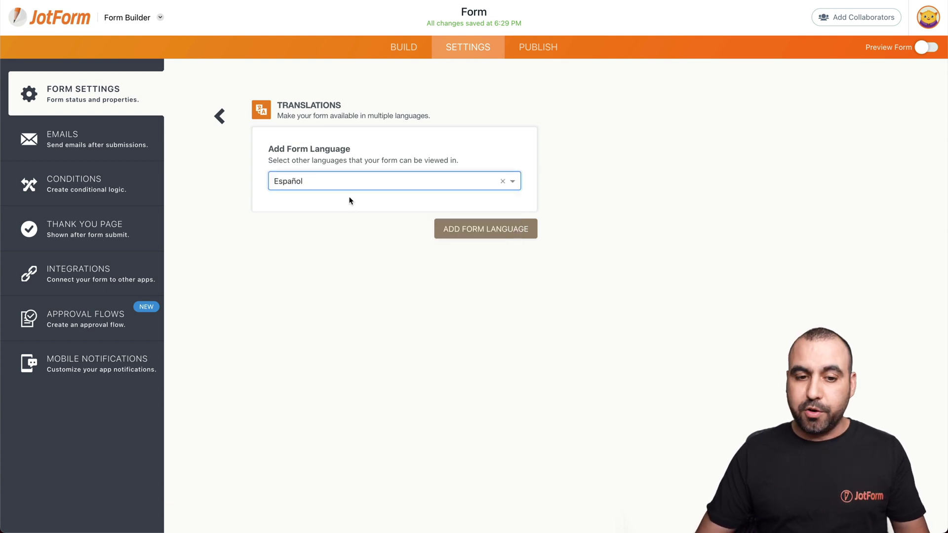
{"action": "left_click", "coordinate": [463, 228]}
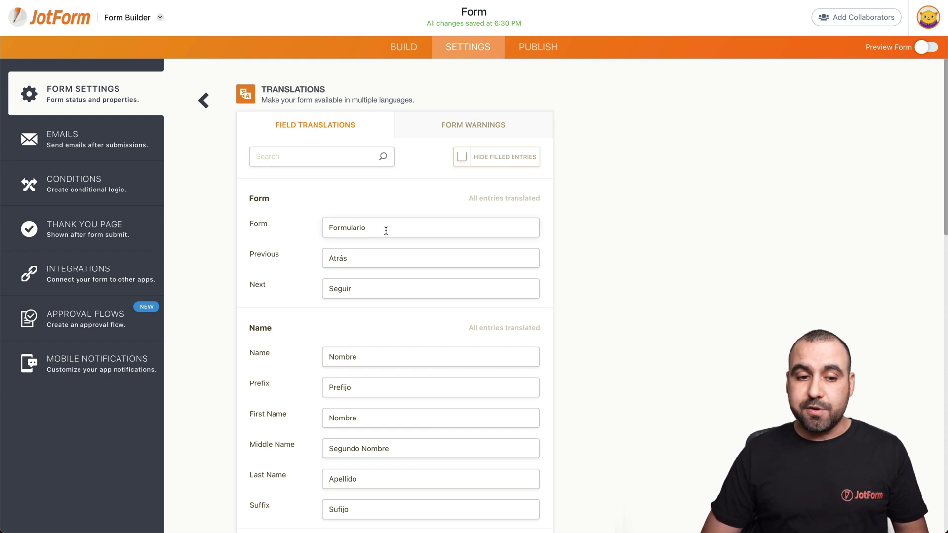
Enter 'Te gusta Jotform?' as the Spanish translation of 'Do you like Jotform?'.
{"action": "scroll", "coordinate": [366, 264], "scroll_direction": "down", "scroll_amount": 3}
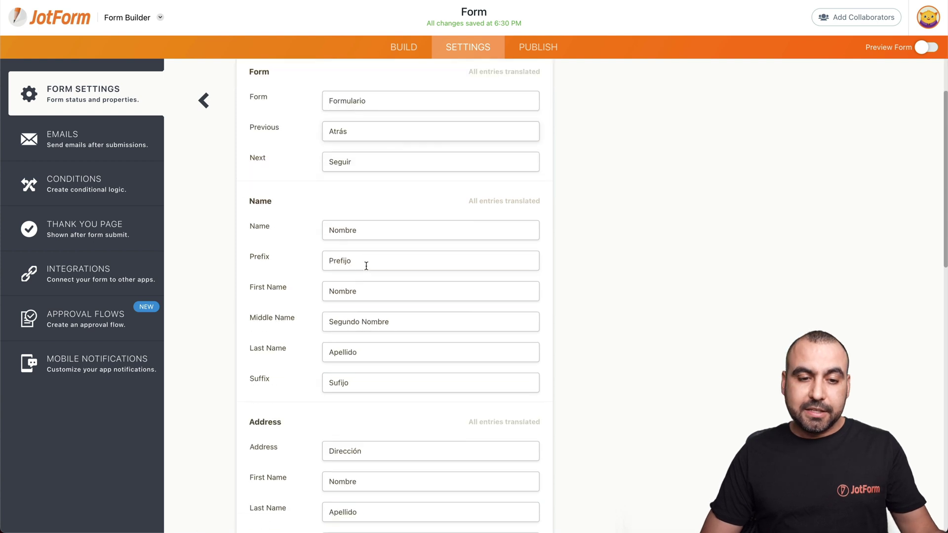
{"action": "scroll", "coordinate": [366, 266], "scroll_direction": "down", "scroll_amount": 10}
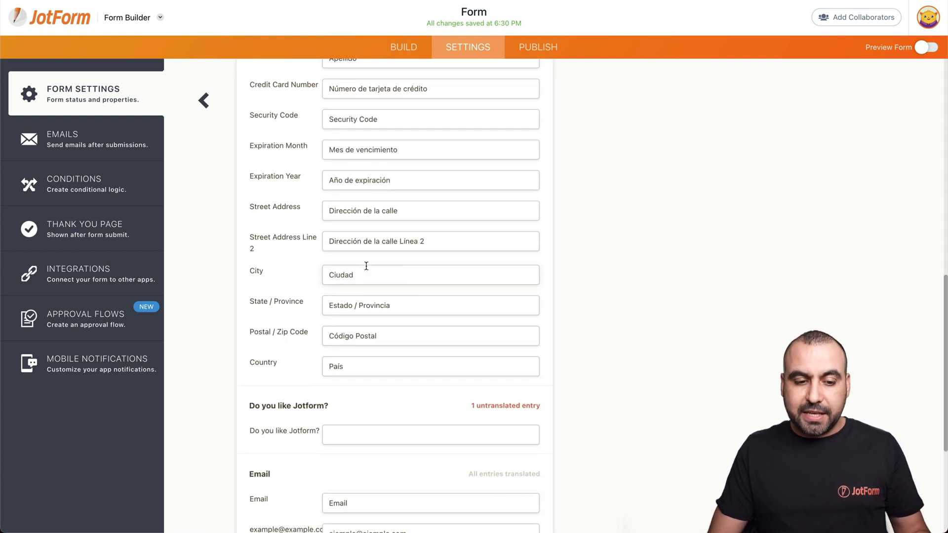
{"action": "scroll", "coordinate": [366, 265], "scroll_direction": "down", "scroll_amount": 3}
{"action": "left_click_drag", "start_coordinate": [251, 305], "coordinate": [297, 308]}
{"action": "left_click", "coordinate": [352, 308]}
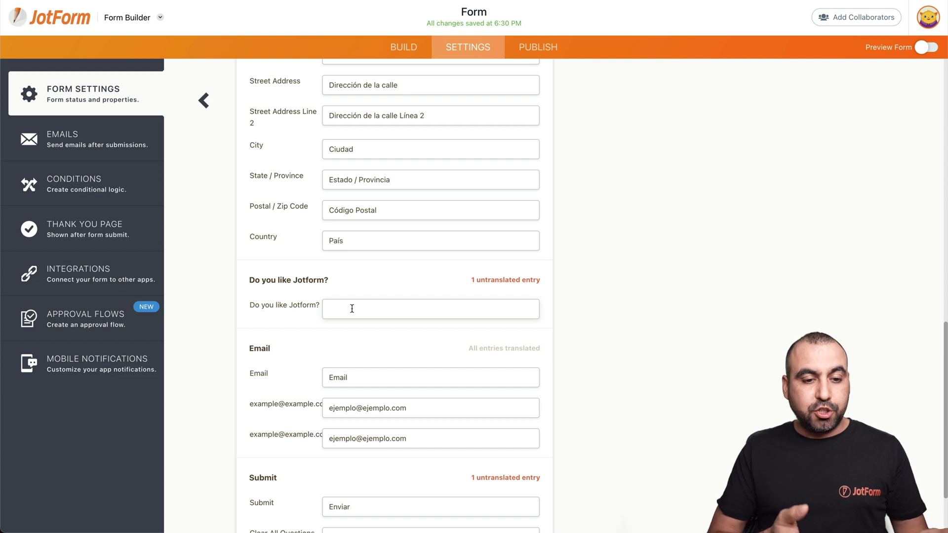
{"action": "type", "text": "Te gusta Jotform?"}
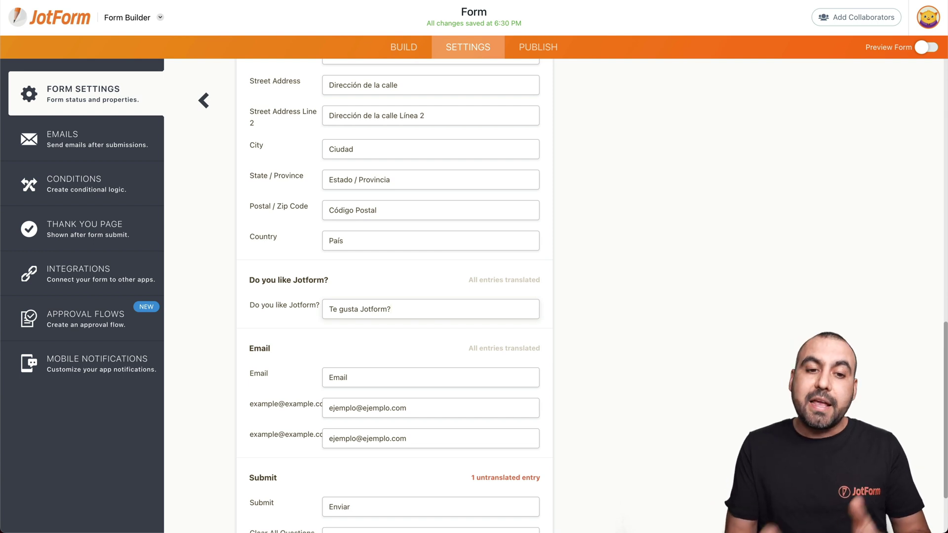
Go back to the list of form languages.
{"action": "scroll", "coordinate": [352, 307], "scroll_direction": "up", "scroll_amount": 10}
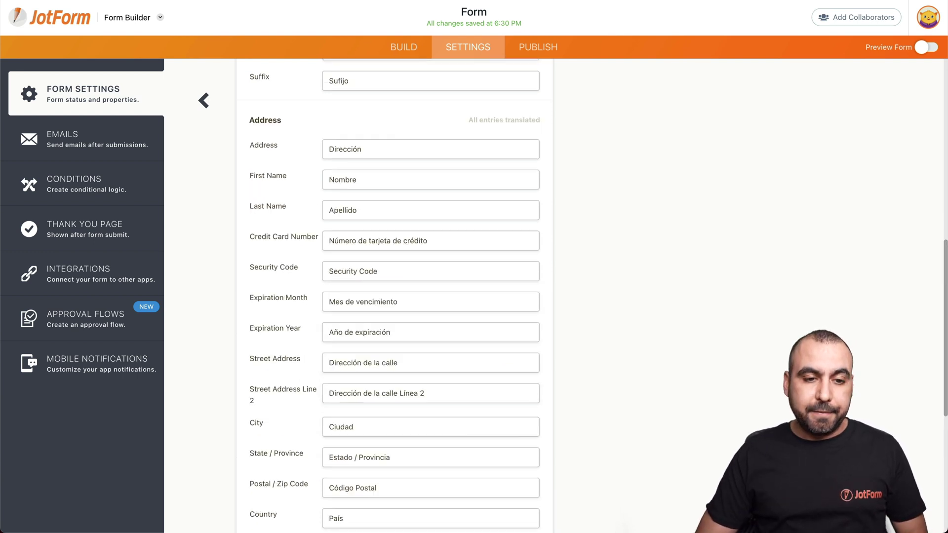
{"action": "scroll", "coordinate": [353, 307], "scroll_direction": "down", "scroll_amount": 12}
{"action": "scroll", "coordinate": [375, 326], "scroll_direction": "up", "scroll_amount": 13}
{"action": "scroll", "coordinate": [375, 325], "scroll_direction": "up", "scroll_amount": 3}
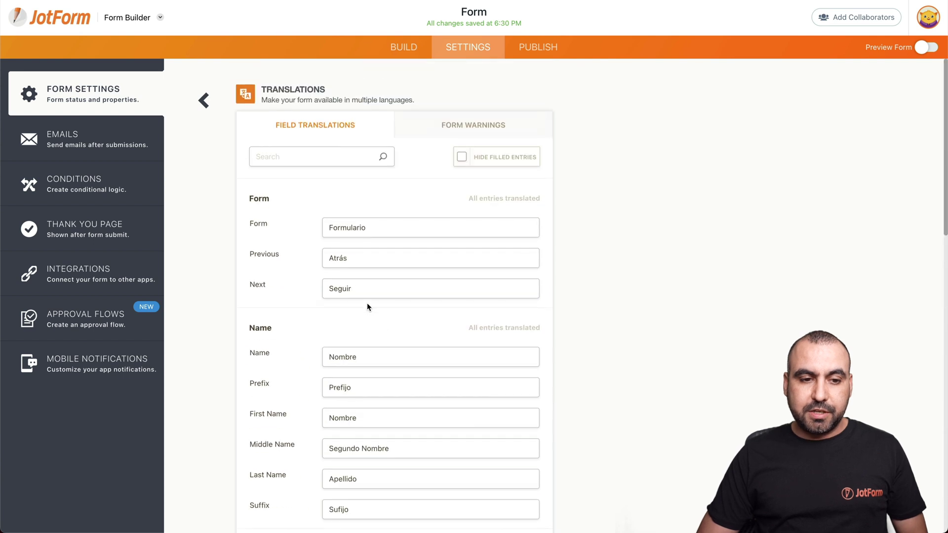
{"action": "left_click", "coordinate": [204, 100]}
Add German (Germany), translate Previous as 'Vorherige', and return to the form builder.
{"action": "left_click", "coordinate": [409, 189]}
{"action": "left_click", "coordinate": [403, 185]}
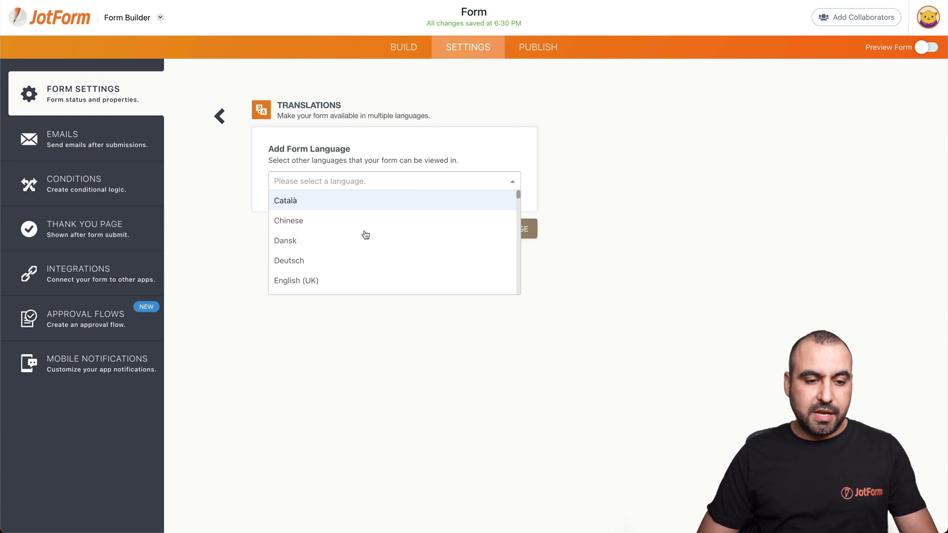
{"action": "type", "text": "german"}
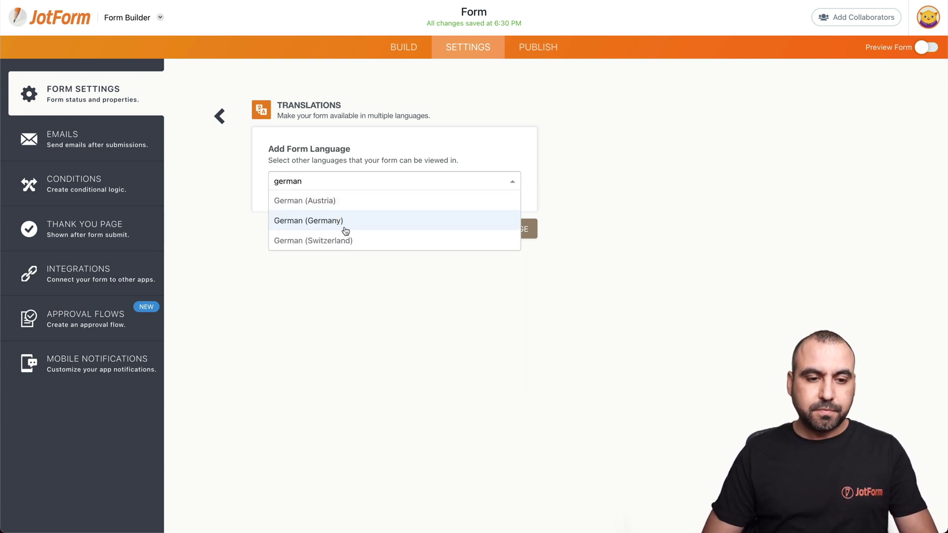
{"action": "left_click", "coordinate": [341, 221]}
{"action": "left_click", "coordinate": [485, 230]}
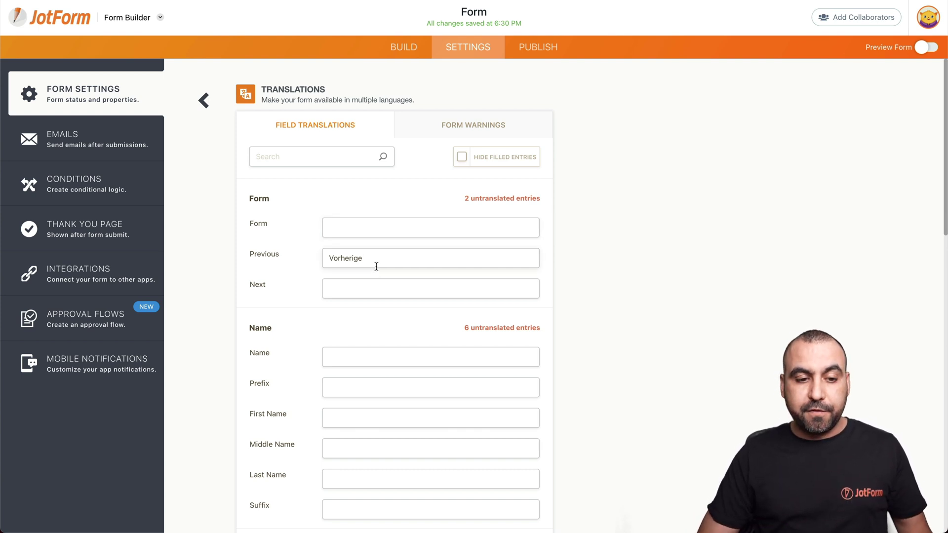
{"action": "left_click", "coordinate": [378, 357]}
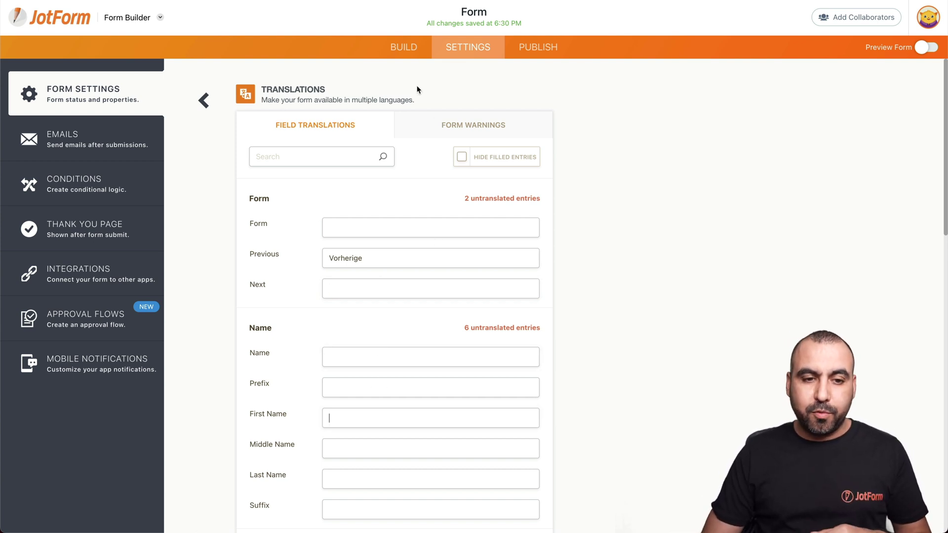
{"action": "left_click", "coordinate": [400, 47]}
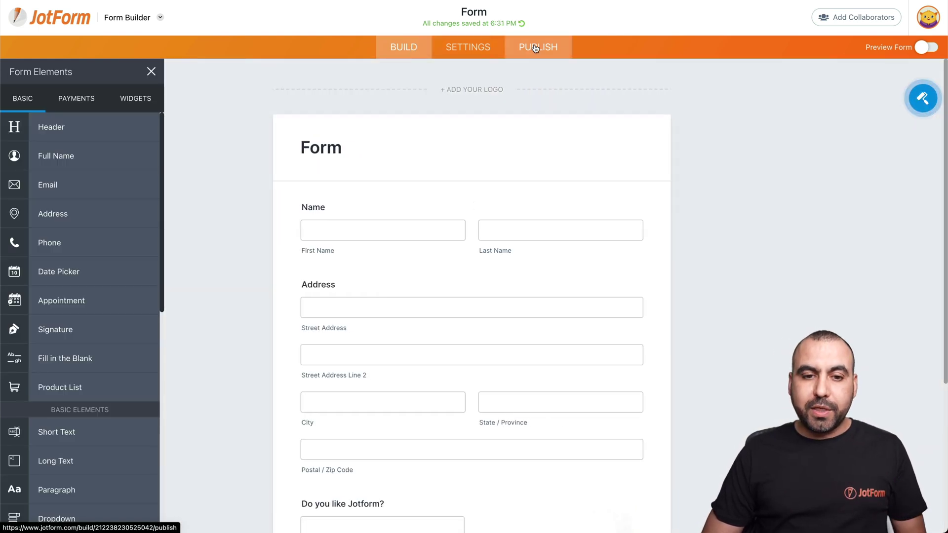
Publish the form, open it live in a new tab, and switch it to Español.
{"action": "left_click", "coordinate": [532, 49]}
{"action": "left_click", "coordinate": [498, 190]}
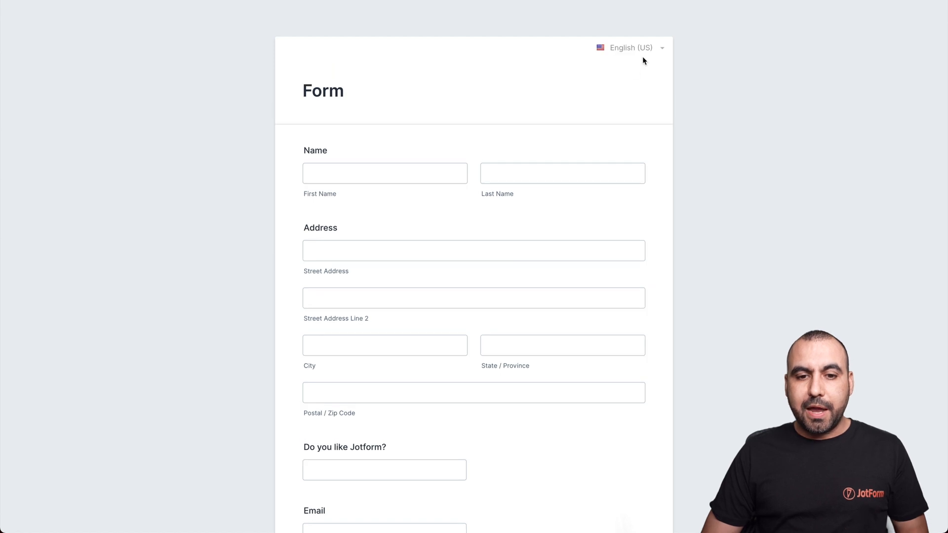
{"action": "left_click", "coordinate": [653, 51]}
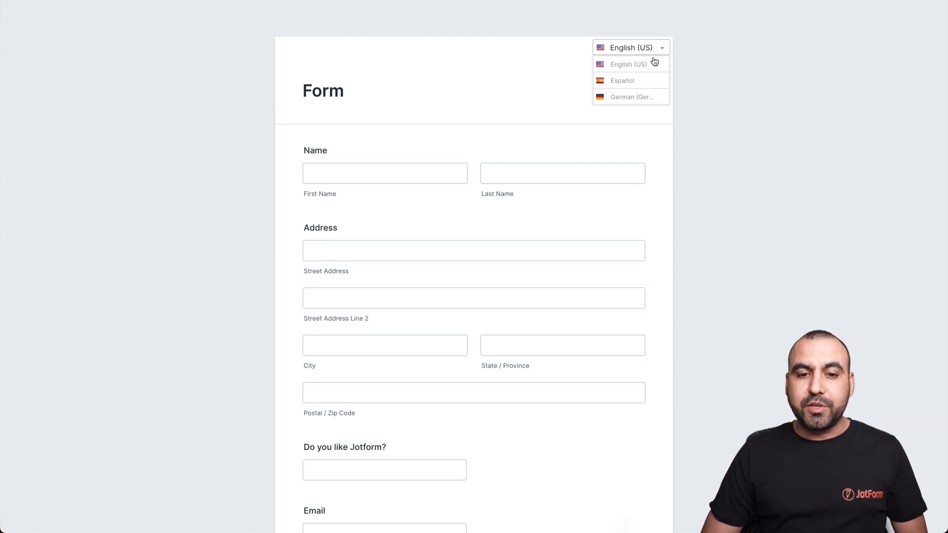
{"action": "left_click", "coordinate": [634, 82]}
Check the Spanish fields Nombre and 'Te gusta Jotform?', then toggle English (US) and Español.
{"action": "left_click", "coordinate": [379, 181]}
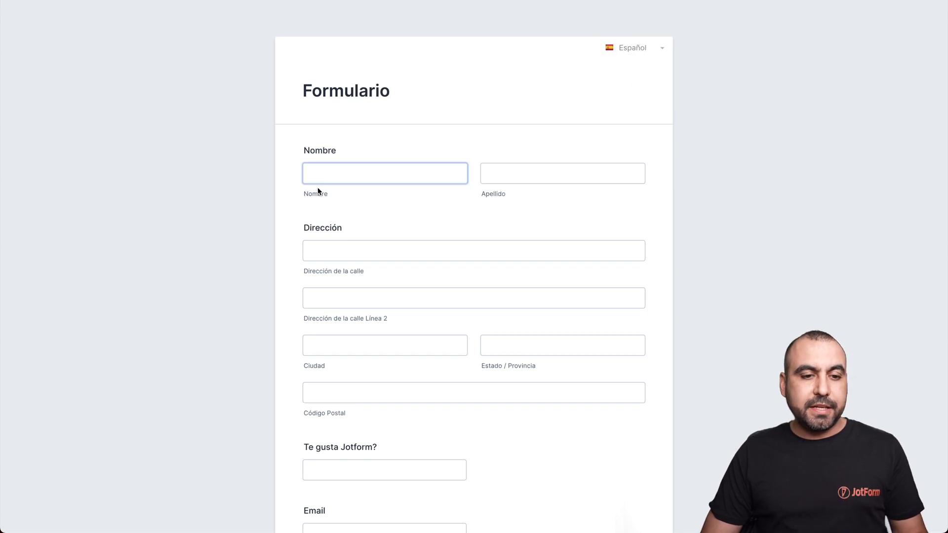
{"action": "left_click", "coordinate": [377, 282]}
{"action": "scroll", "coordinate": [377, 281], "scroll_direction": "down", "scroll_amount": 2}
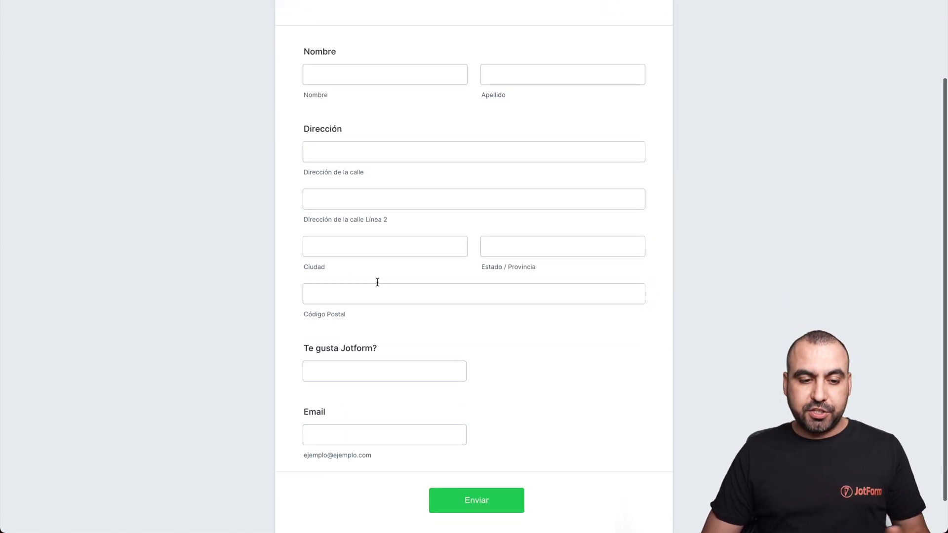
{"action": "left_click", "coordinate": [303, 344]}
{"action": "left_click_drag", "start_coordinate": [303, 344], "coordinate": [398, 341]}
{"action": "left_click", "coordinate": [398, 341]}
{"action": "scroll", "coordinate": [398, 340], "scroll_direction": "up", "scroll_amount": 2}
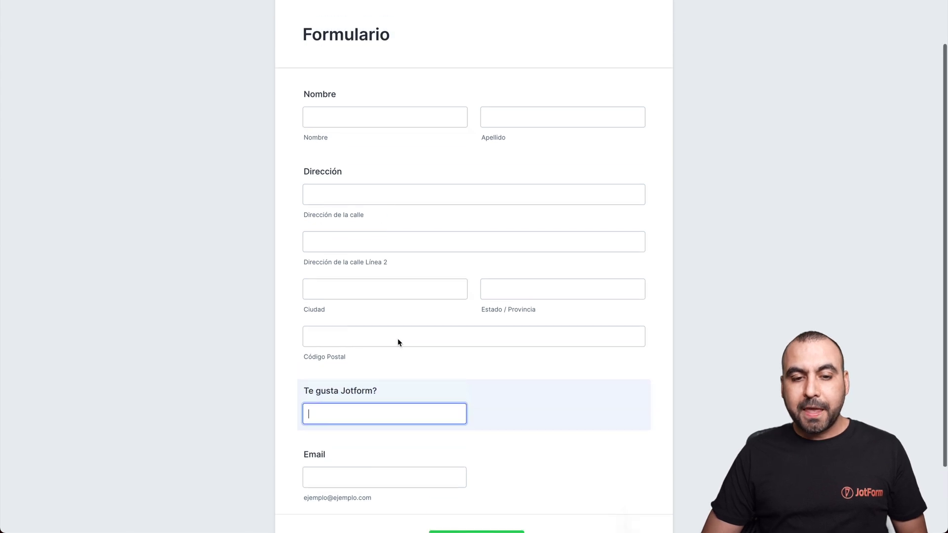
{"action": "left_click", "coordinate": [658, 50]}
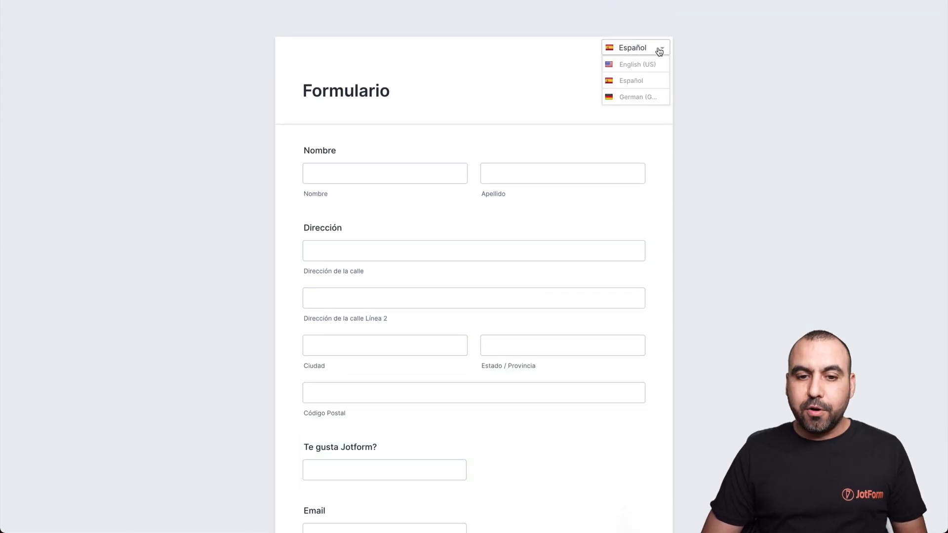
{"action": "left_click", "coordinate": [632, 65]}
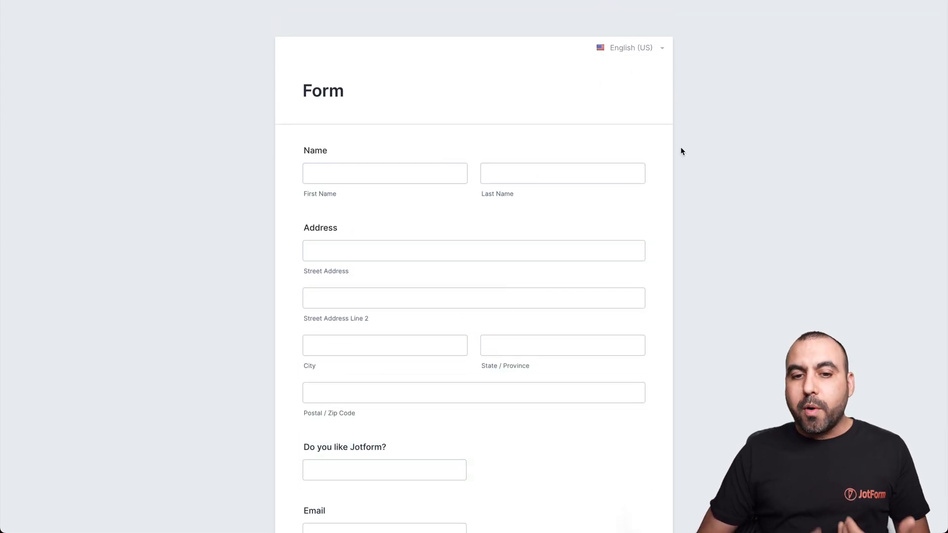
{"action": "left_click", "coordinate": [631, 49]}
{"action": "left_click", "coordinate": [627, 81]}
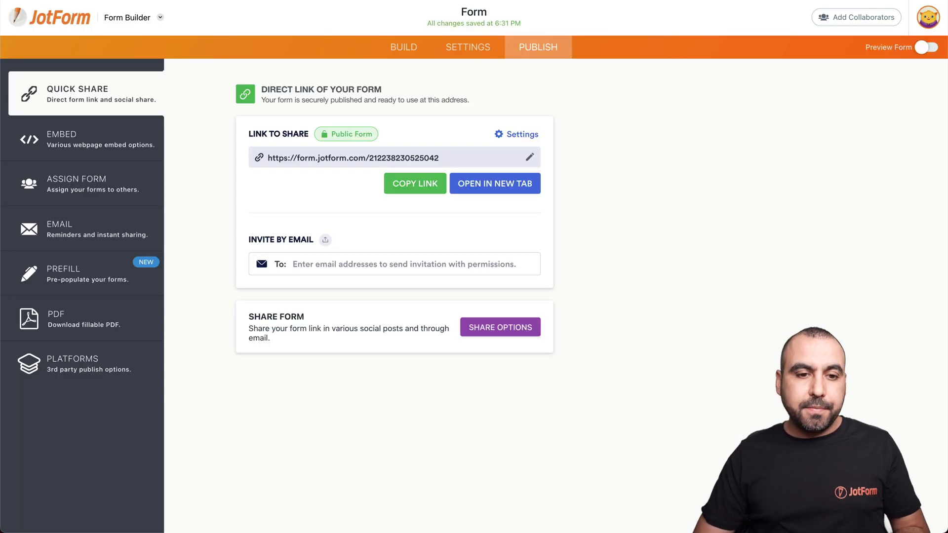
Start a Change Thank You Page condition: IF Language Is Equal To Español.
{"action": "left_click", "coordinate": [466, 46]}
{"action": "left_click", "coordinate": [85, 188]}
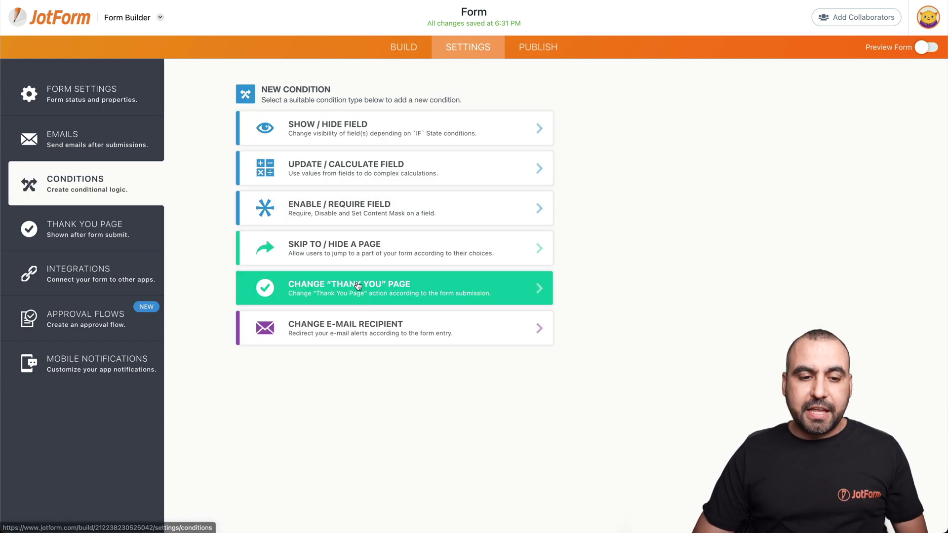
{"action": "left_click", "coordinate": [383, 292]}
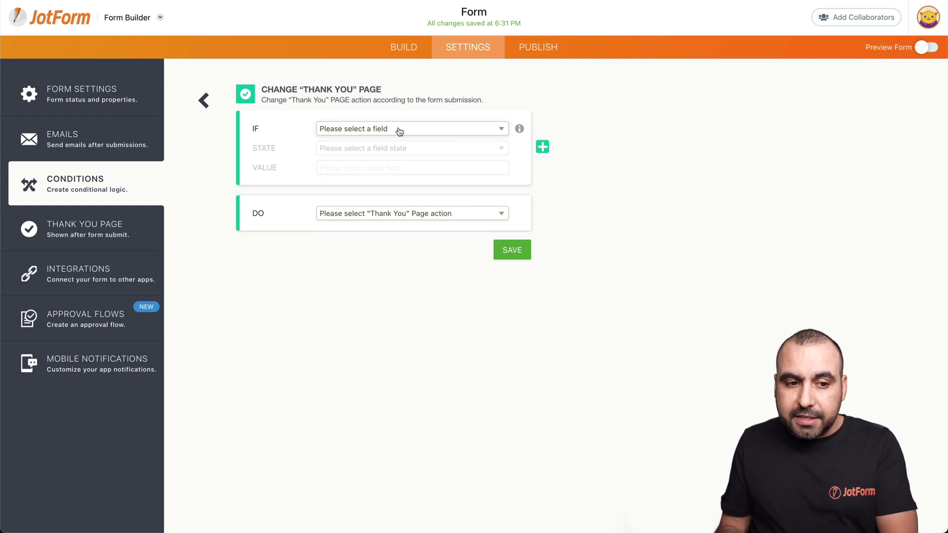
{"action": "left_click", "coordinate": [399, 130]}
{"action": "left_click", "coordinate": [396, 141]}
{"action": "left_click", "coordinate": [404, 153]}
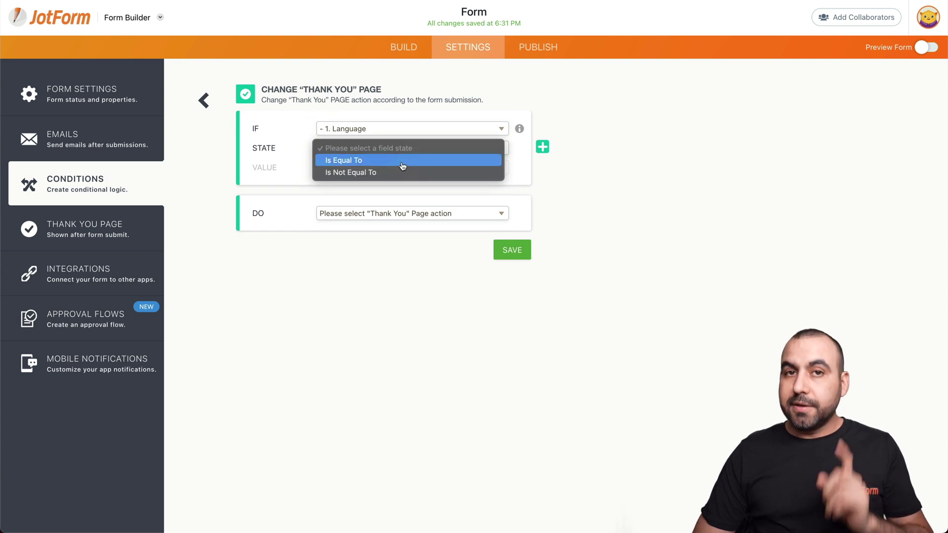
{"action": "left_click", "coordinate": [395, 159]}
{"action": "left_click", "coordinate": [390, 167]}
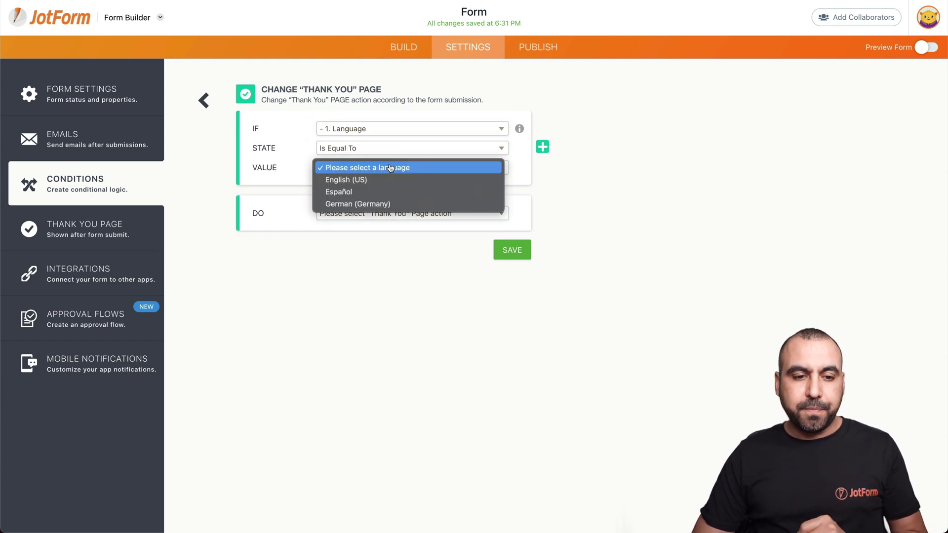
{"action": "left_click", "coordinate": [381, 192]}
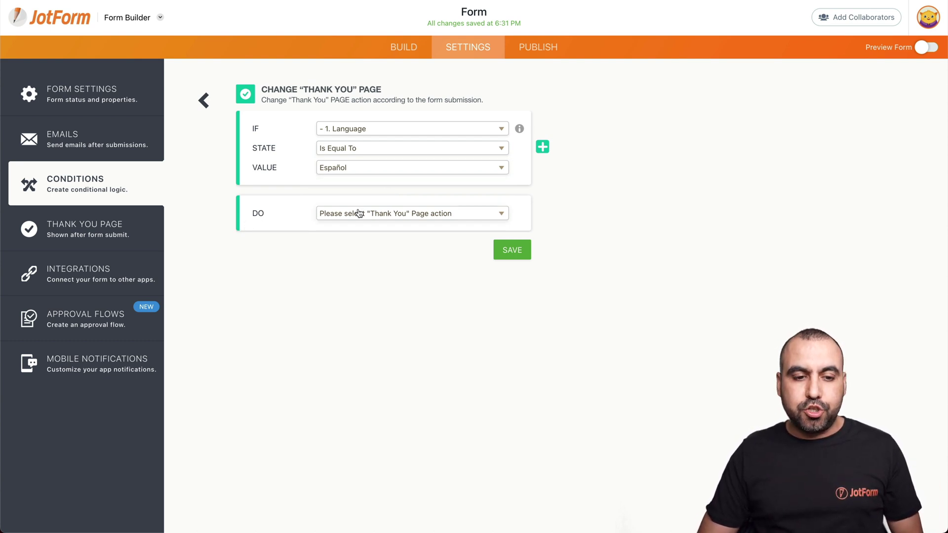
Display a custom message headed 'Mucha Gracias!' and save the condition.
{"action": "left_click", "coordinate": [384, 215]}
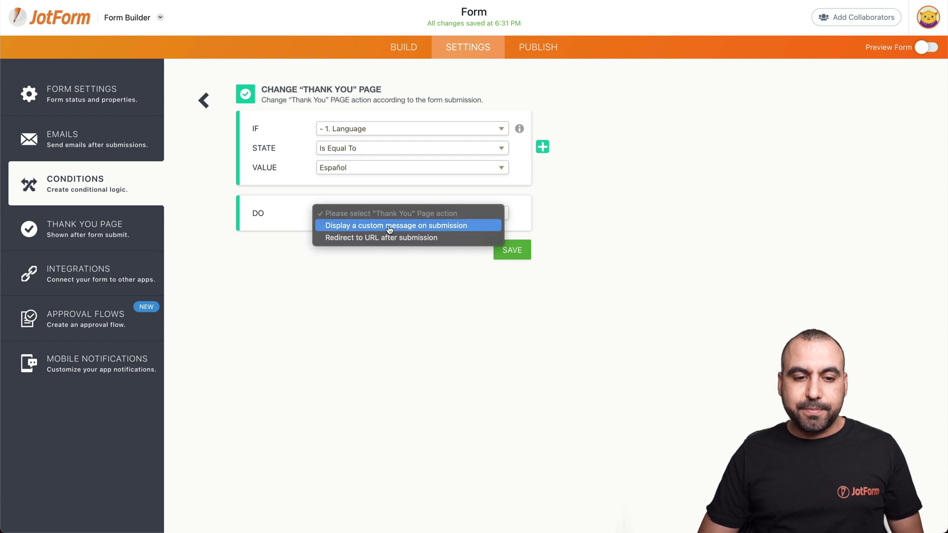
{"action": "left_click", "coordinate": [423, 228]}
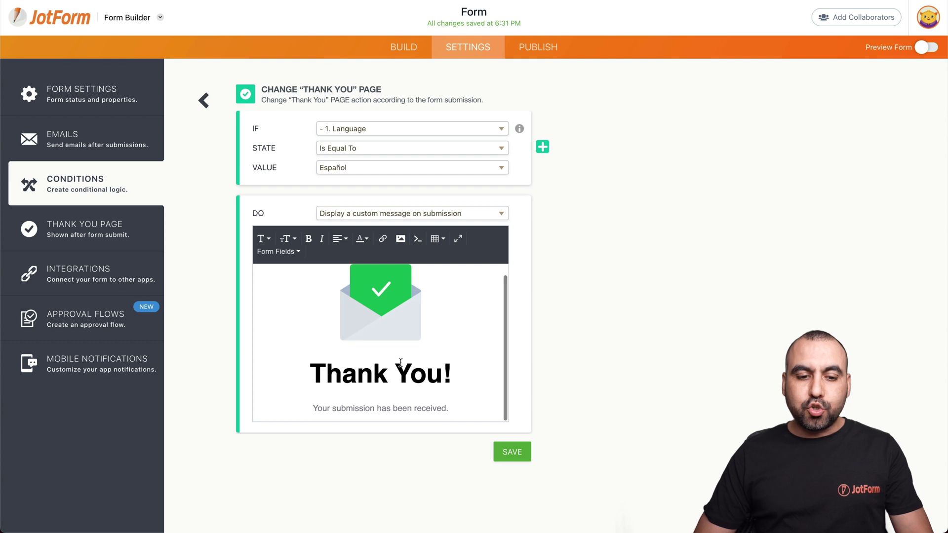
{"action": "left_click_drag", "start_coordinate": [443, 375], "coordinate": [316, 374]}
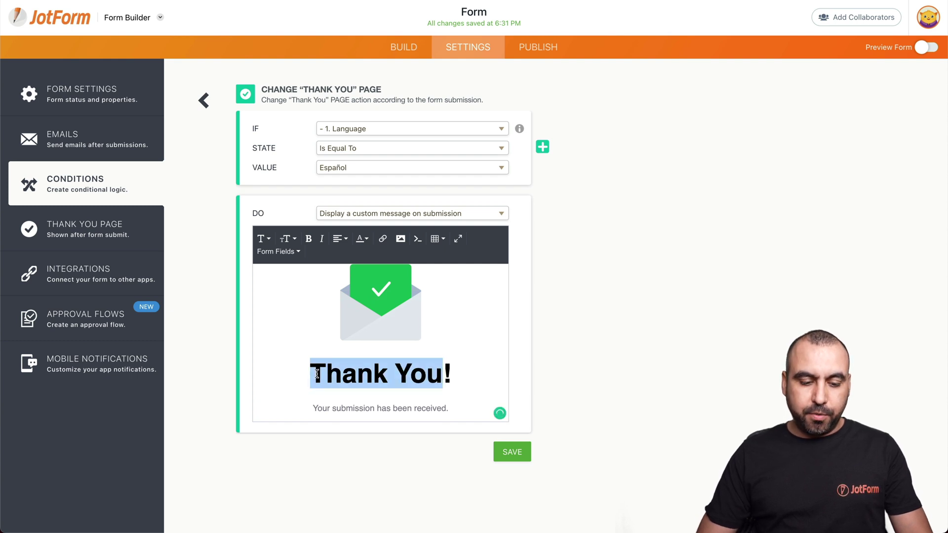
{"action": "type", "text": "Mucha"}
{"action": "type", "text": "Gracias!"}
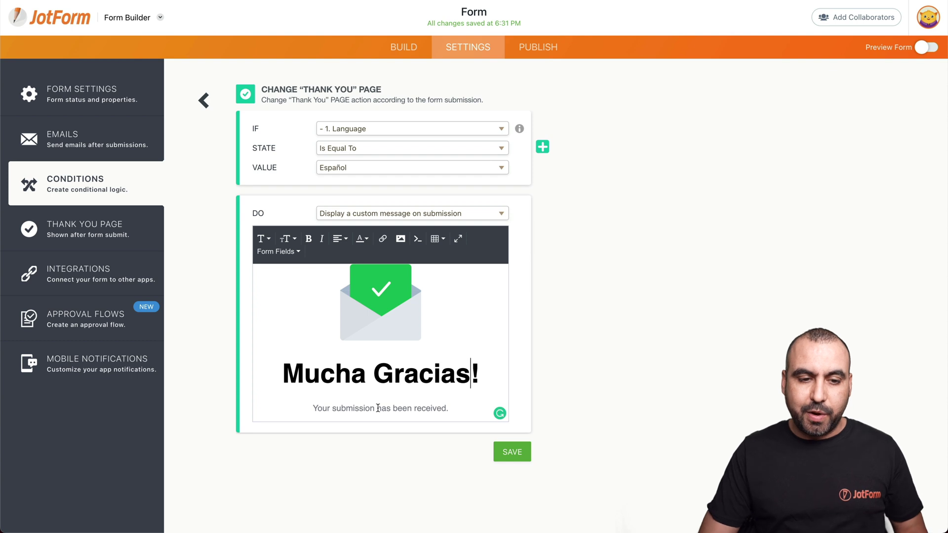
{"action": "left_click", "coordinate": [497, 458]}
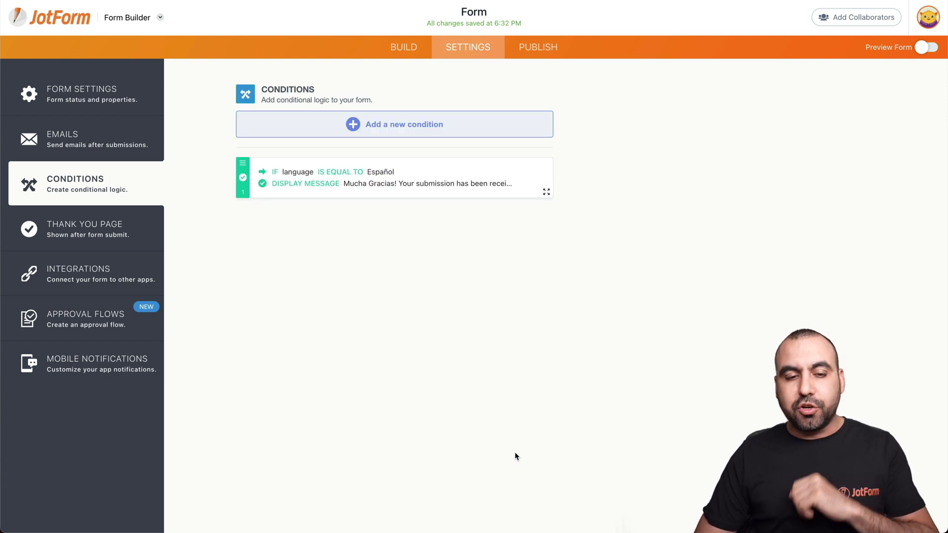
Add a thank-you condition: IF Language Is Equal To German (Germany), display a custom message.
{"action": "left_click", "coordinate": [423, 129]}
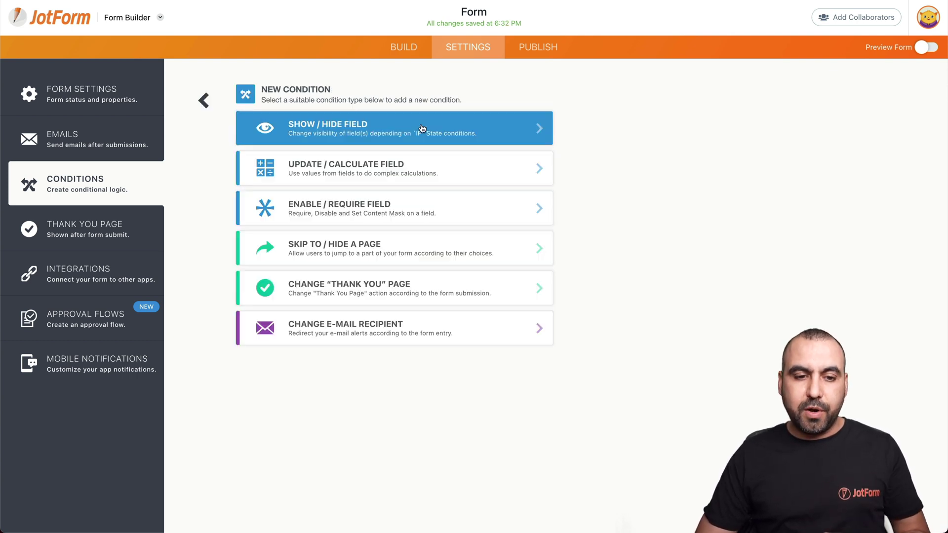
{"action": "left_click", "coordinate": [365, 291]}
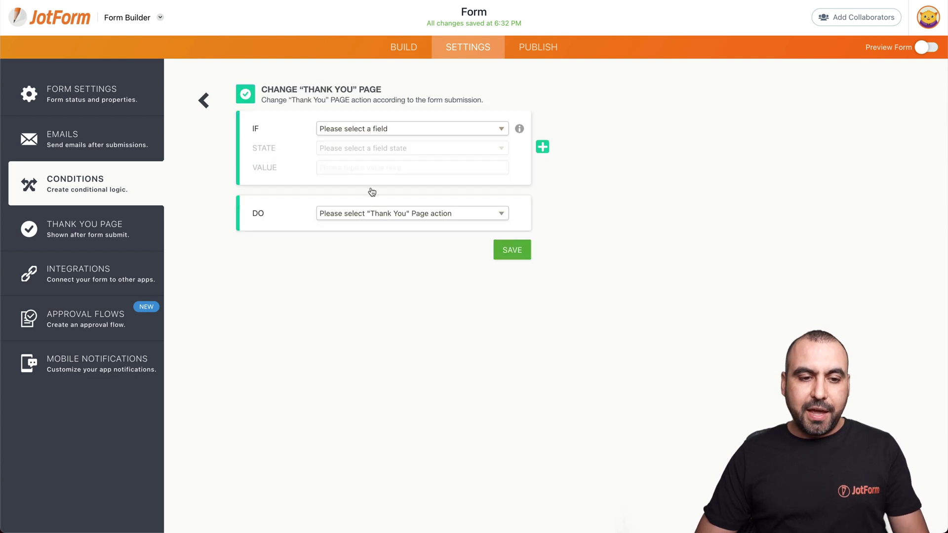
{"action": "left_click", "coordinate": [395, 130]}
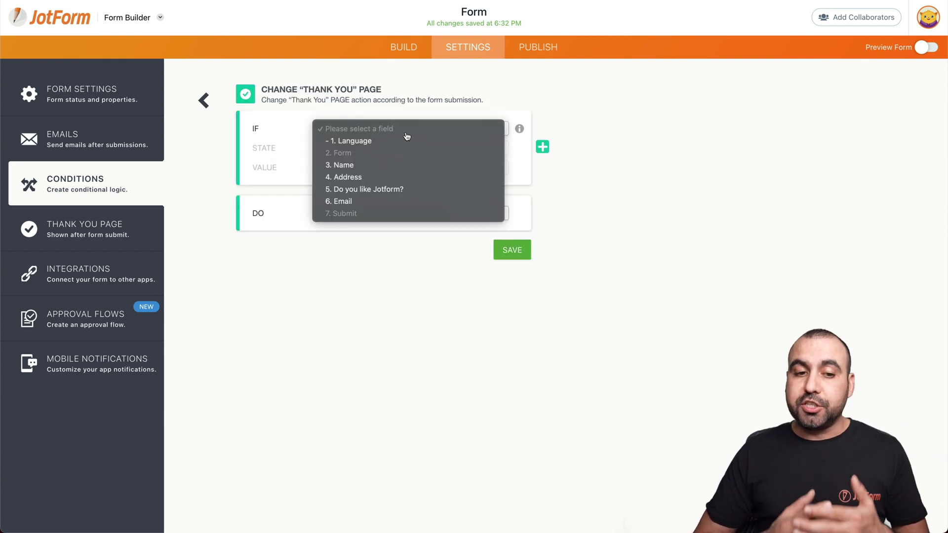
{"action": "left_click", "coordinate": [405, 140]}
{"action": "left_click", "coordinate": [395, 148]}
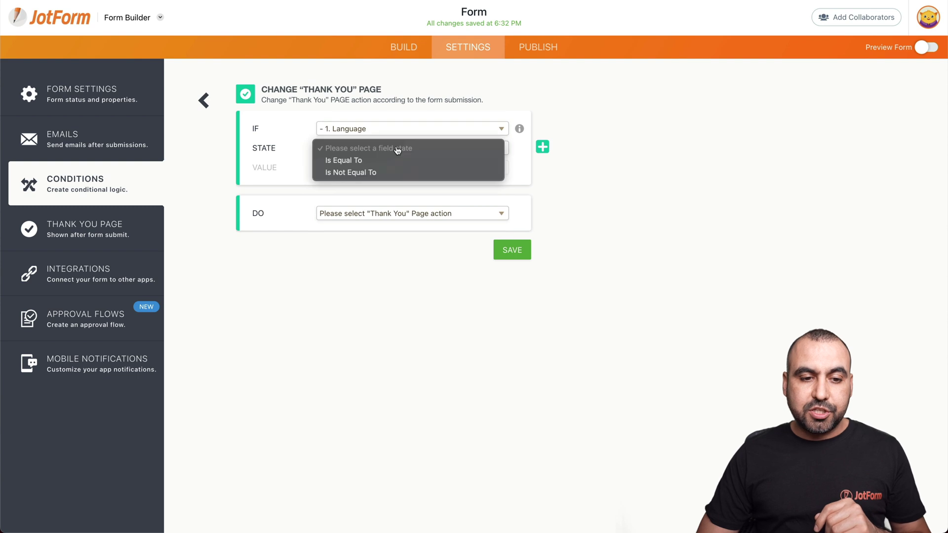
{"action": "left_click", "coordinate": [397, 163]}
{"action": "left_click", "coordinate": [397, 167]}
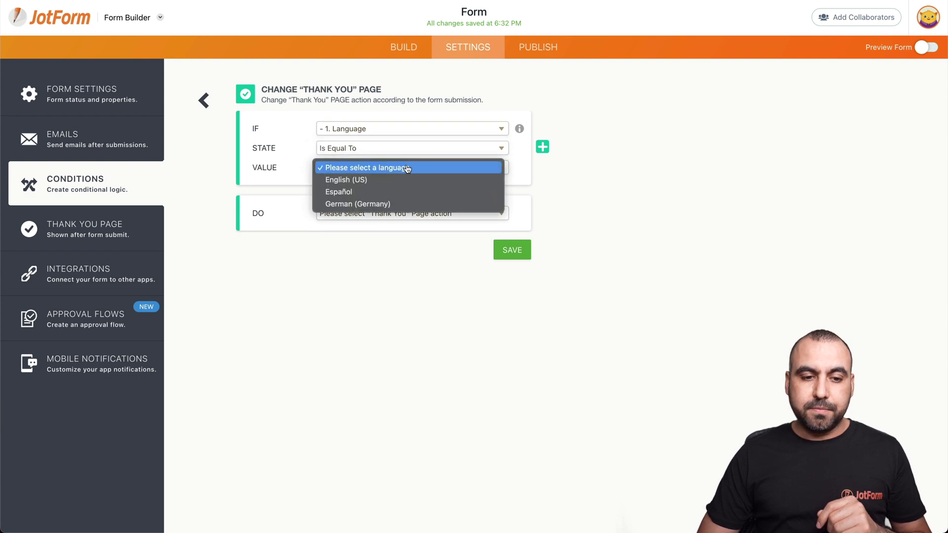
{"action": "left_click", "coordinate": [408, 205]}
{"action": "left_click", "coordinate": [436, 215]}
{"action": "left_click", "coordinate": [412, 230]}
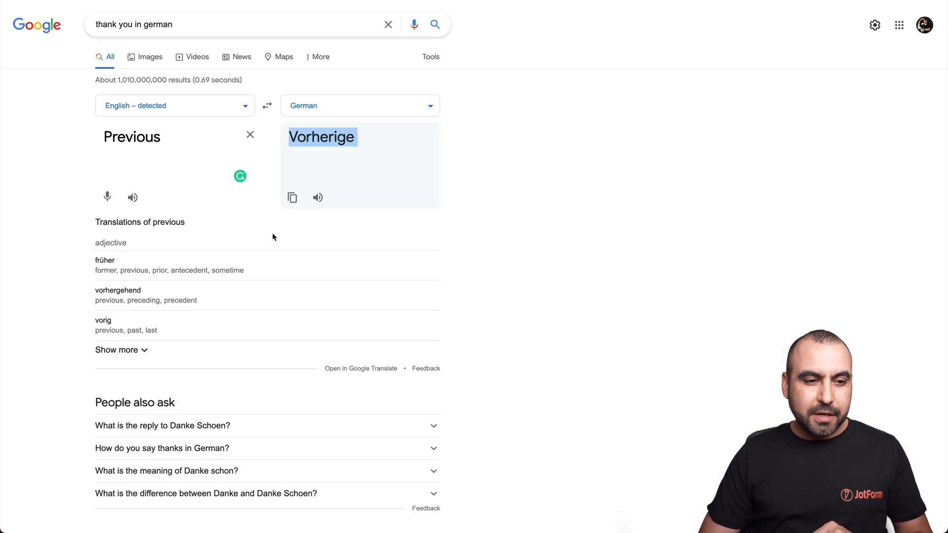
{"action": "left_click_drag", "start_coordinate": [104, 137], "coordinate": [145, 141]}
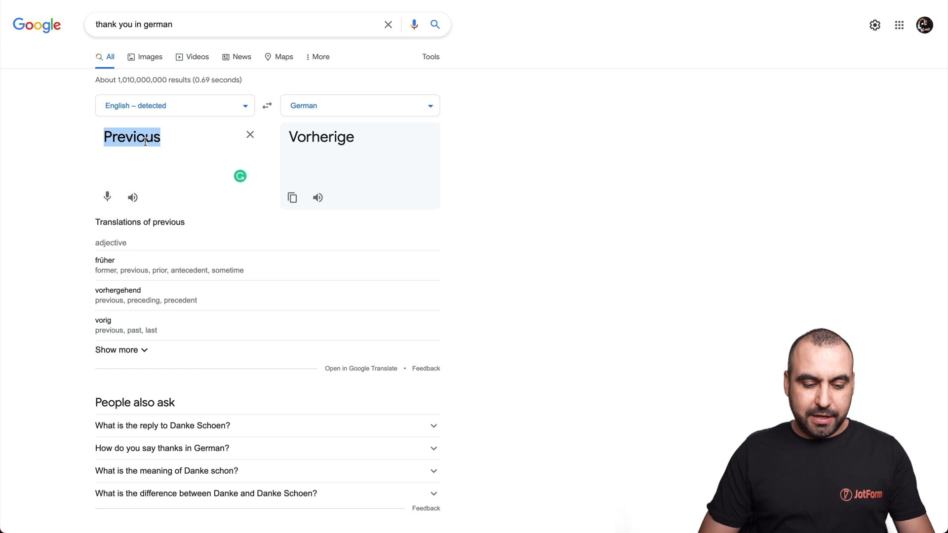
Translate 'Thank You' into German ('Danke dir') and select the JotForm heading to replace.
{"action": "type", "text": "Thank You"}
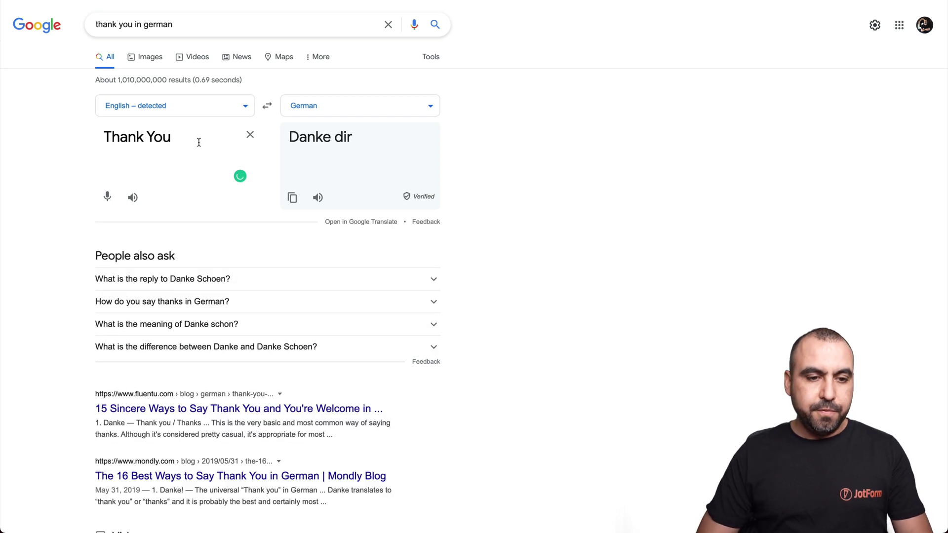
{"action": "triple_click", "coordinate": [317, 139]}
{"action": "key", "text": "ctrl+c"}
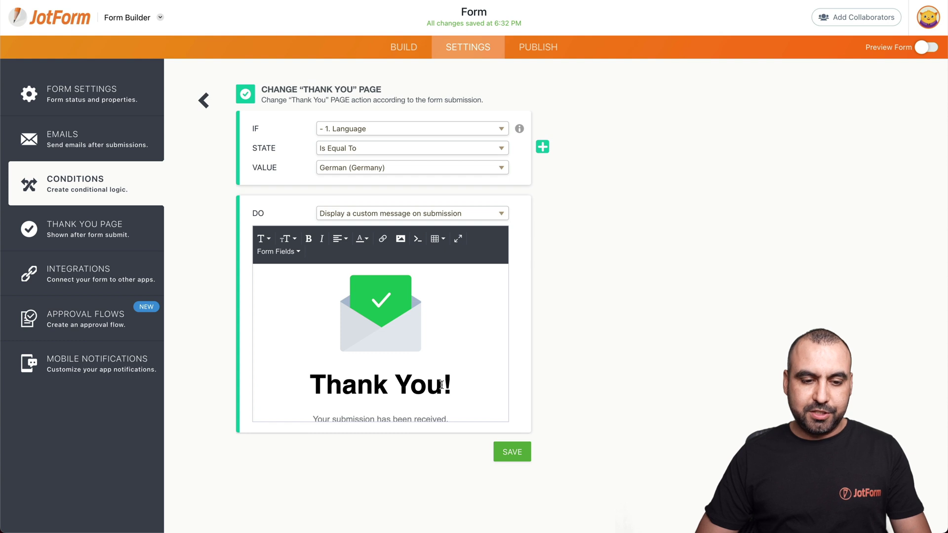
{"action": "left_click_drag", "start_coordinate": [441, 385], "coordinate": [310, 385]}
Make the German heading 'Danke Di!' in a larger font, save the condition, and go to Publish.
{"action": "key", "text": "ctrl+v"}
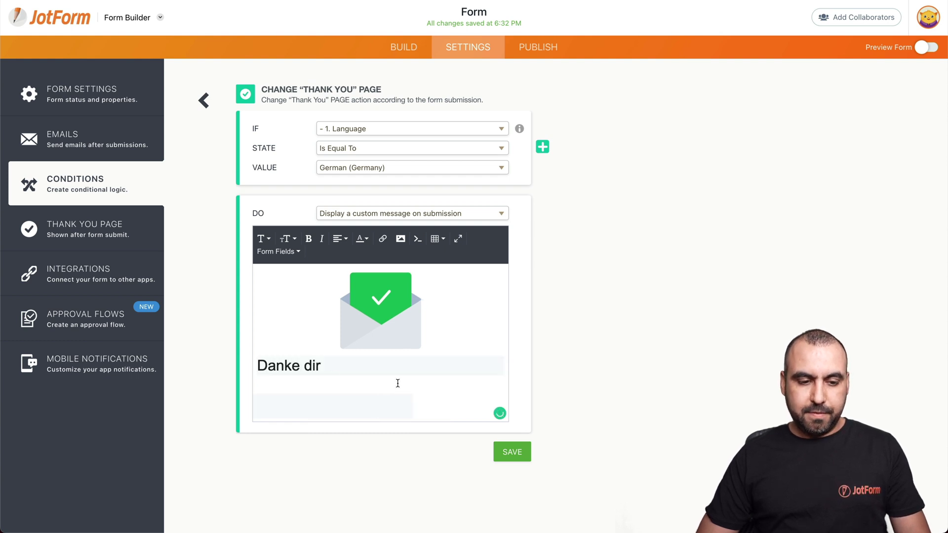
{"action": "type", "text": "Dankek"}
{"action": "key", "text": "BackSpace"}
{"action": "left_click", "coordinate": [288, 238]}
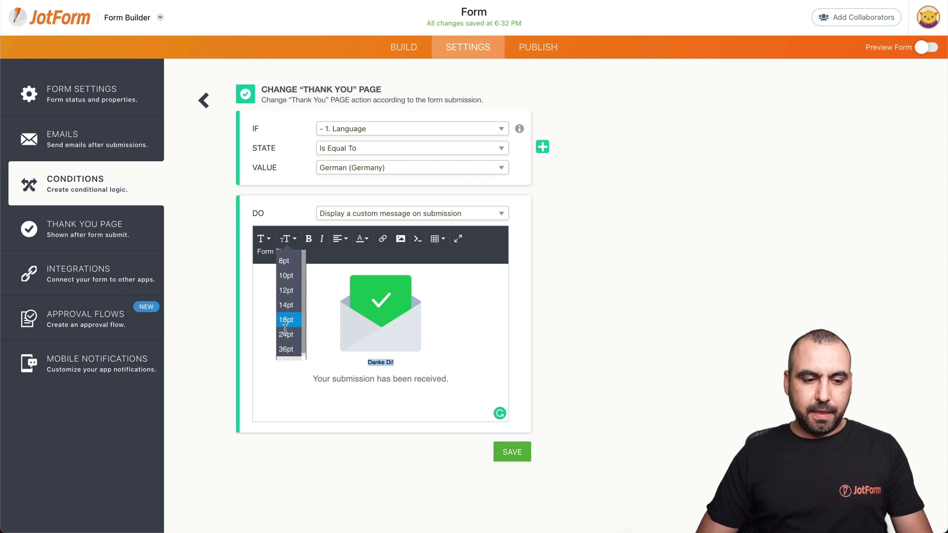
{"action": "left_click", "coordinate": [289, 321]}
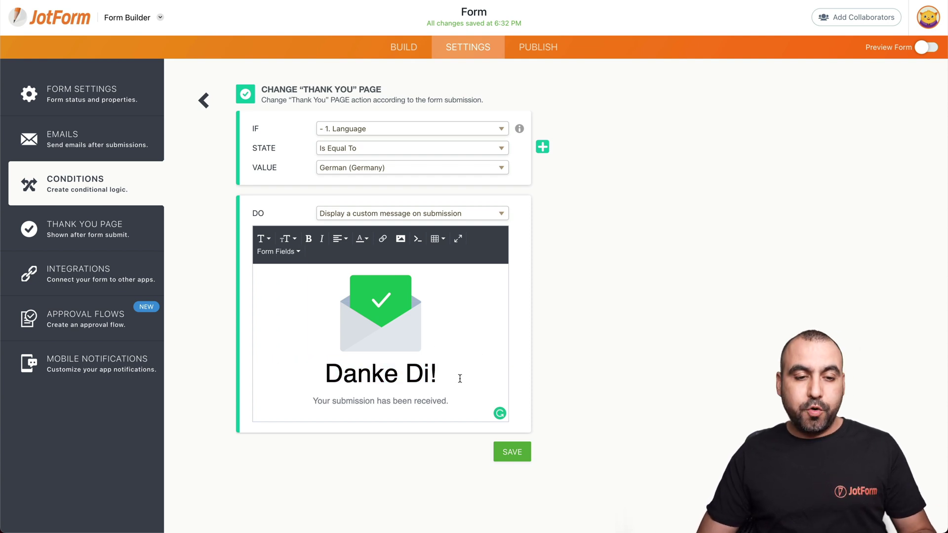
{"action": "left_click", "coordinate": [506, 447]}
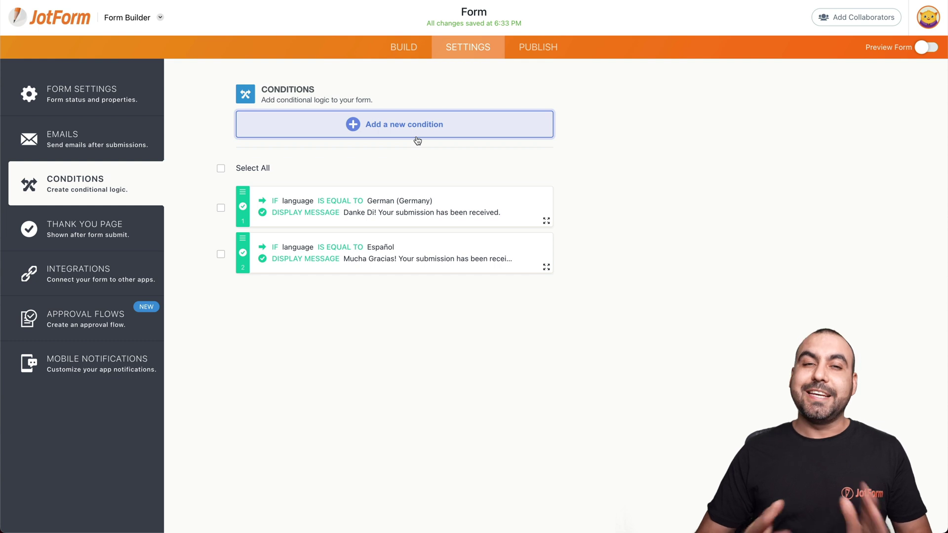
{"action": "left_click", "coordinate": [535, 48]}
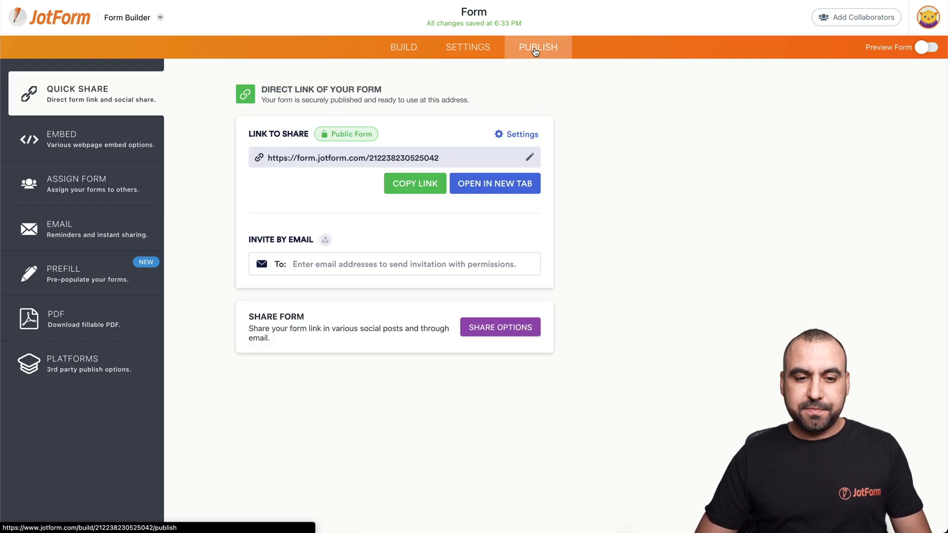
Open the live Spanish form in a new tab and fill the name and address fields with test details.
{"action": "left_click", "coordinate": [511, 188]}
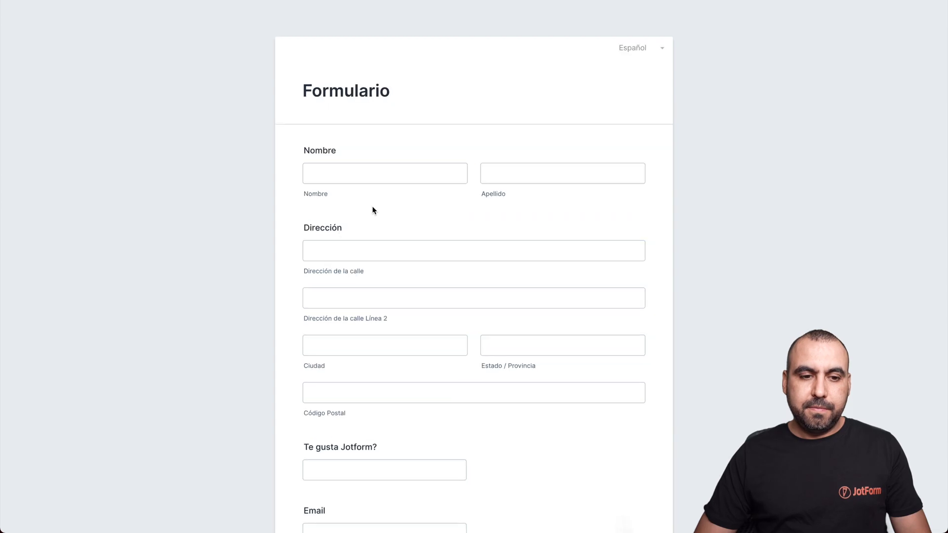
{"action": "left_click", "coordinate": [375, 179]}
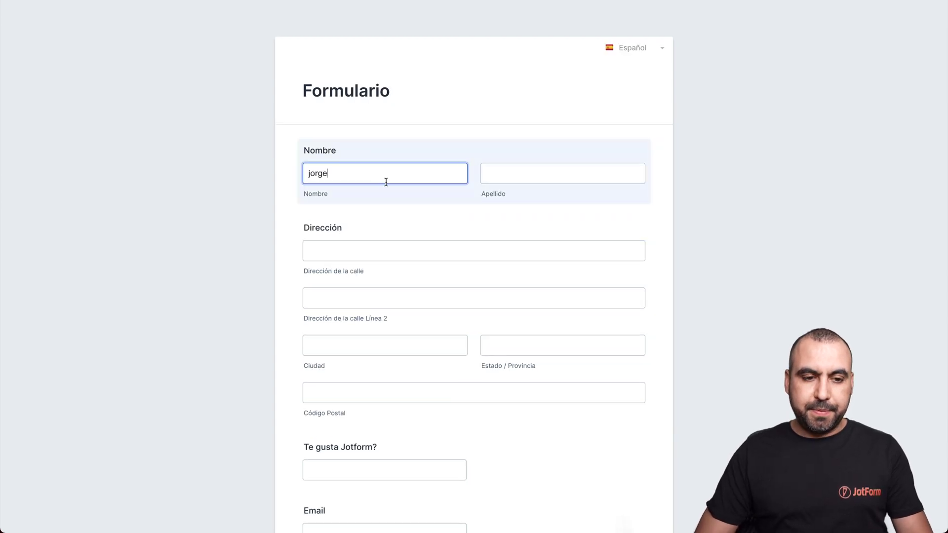
{"action": "left_click", "coordinate": [626, 55]}
{"action": "left_click", "coordinate": [550, 167]}
{"action": "type", "text": "agui"}
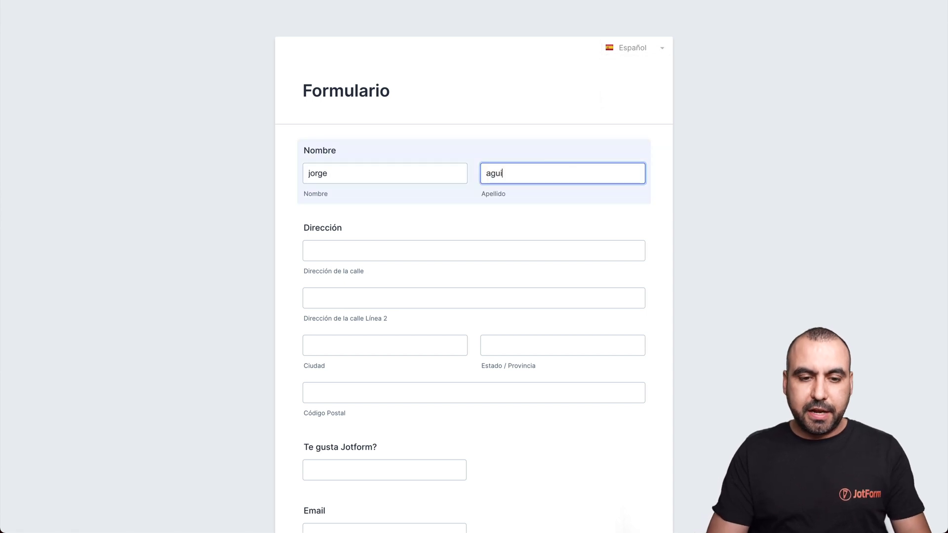
{"action": "key", "text": "BackSpace"}
{"action": "key", "text": "BackSpace"}
{"action": "type", "text": "lar"}
{"action": "key", "text": "Tab"}
{"action": "type", "text": "test"}
{"action": "key", "text": "Tab"}
{"action": "type", "text": "test\ttest"}
Answer 'Si' to ¿Te gusta Jotform?, enter an e-mail, and submit to reach the Mucha Gracias! page.
{"action": "scroll", "coordinate": [430, 283], "scroll_direction": "down", "scroll_amount": 3}
{"action": "left_click", "coordinate": [390, 333]}
{"action": "type", "text": "Si"}
{"action": "left_click", "coordinate": [383, 394]}
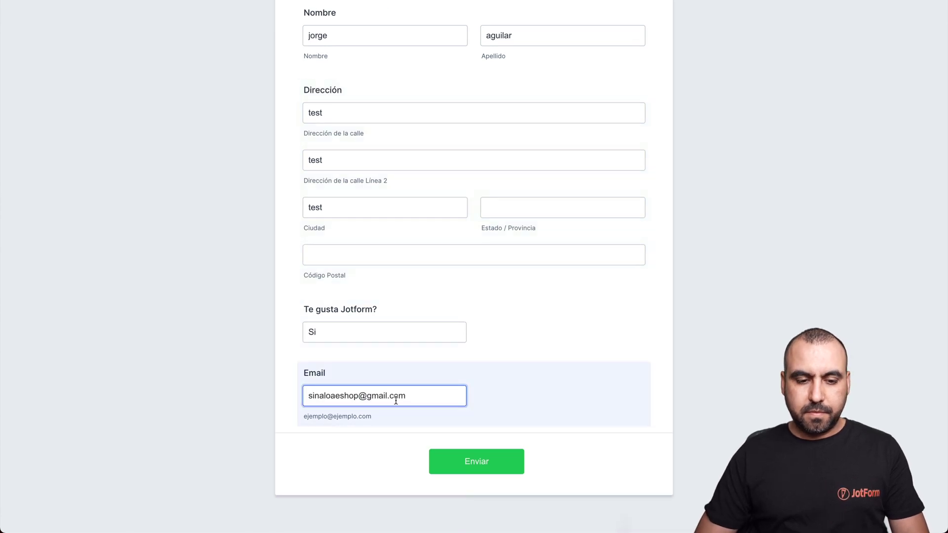
{"action": "left_click", "coordinate": [471, 461]}
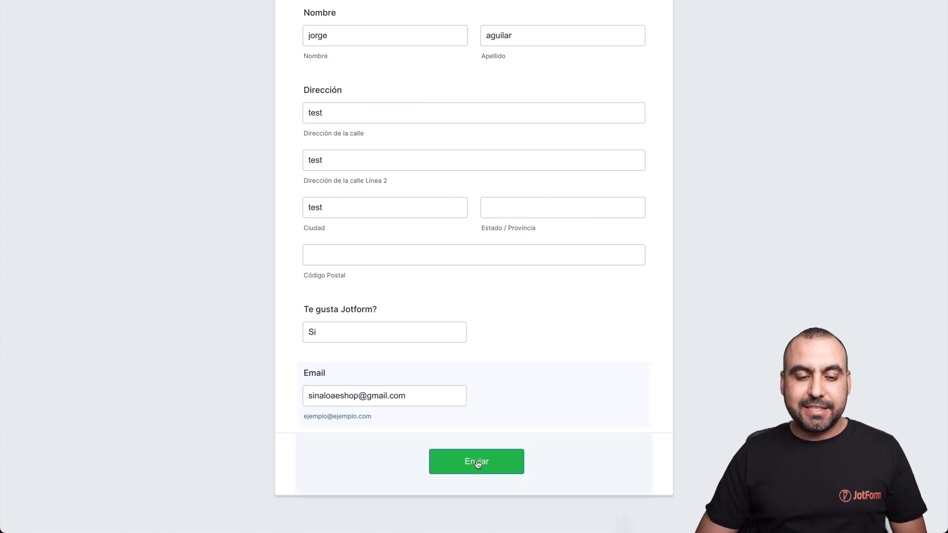
{"action": "left_click_drag", "start_coordinate": [378, 136], "coordinate": [633, 141]}
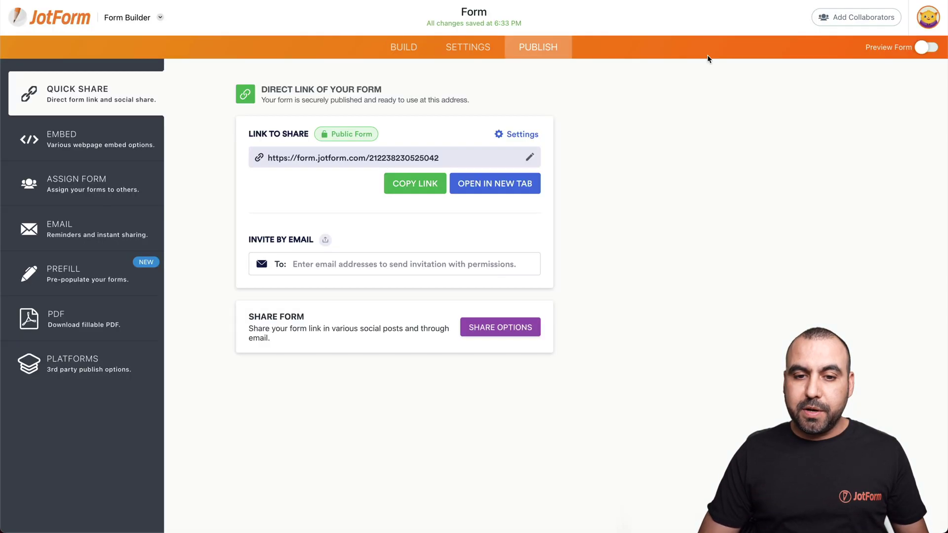
Open the live form in a new tab and switch its language to German (Germany).
{"action": "left_click", "coordinate": [510, 181]}
{"action": "left_click", "coordinate": [649, 53]}
{"action": "left_click", "coordinate": [637, 97]}
Fill the fields with 'test' data, answer Yes to Do you like Jotform?, and submit.
{"action": "left_click", "coordinate": [400, 177]}
{"action": "type", "text": "test\ttest"}
{"action": "left_click", "coordinate": [402, 247]}
{"action": "type", "text": "test\ttest"}
{"action": "scroll", "coordinate": [364, 364], "scroll_direction": "down", "scroll_amount": 3}
{"action": "left_click", "coordinate": [358, 332]}
{"action": "type", "text": "Yes\t@@"}
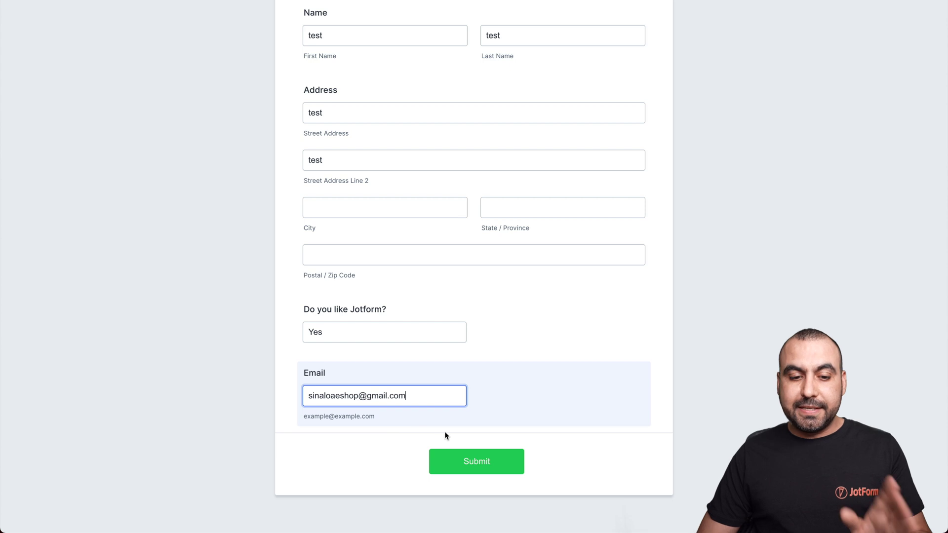
{"action": "left_click", "coordinate": [475, 461]}
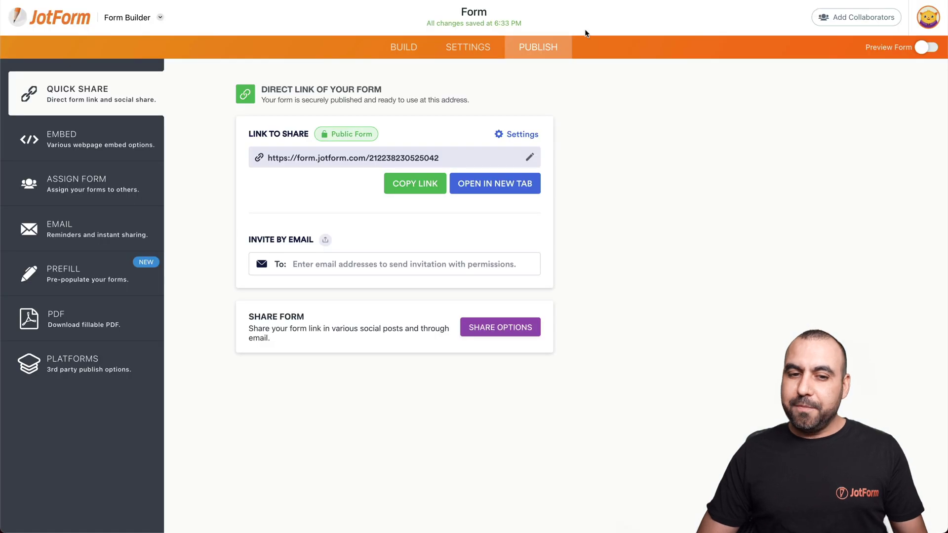
Open the live form in a new tab and switch its language to English (US).
{"action": "left_click", "coordinate": [501, 179]}
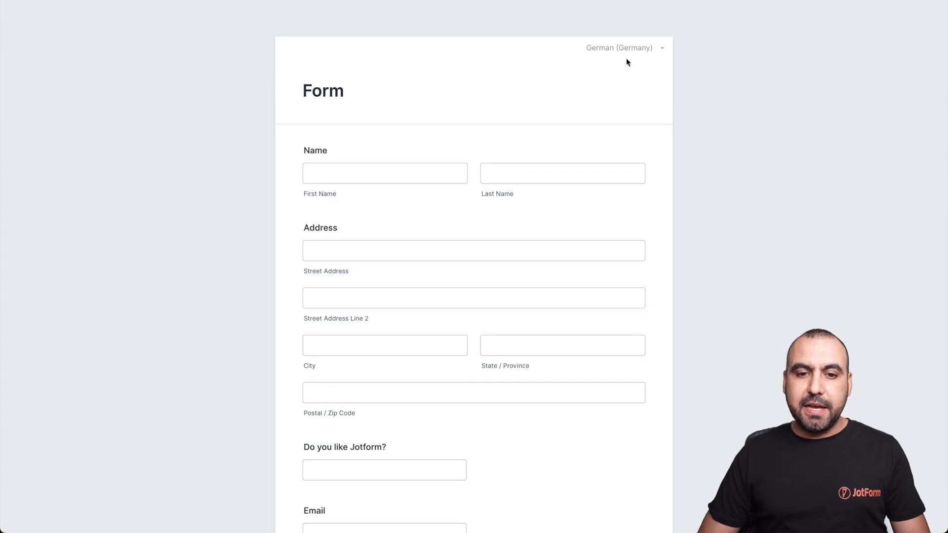
{"action": "left_click", "coordinate": [621, 48]}
{"action": "left_click", "coordinate": [598, 65]}
Fill in test details, submit, and check the default Thank You! heading.
{"action": "left_click", "coordinate": [404, 170]}
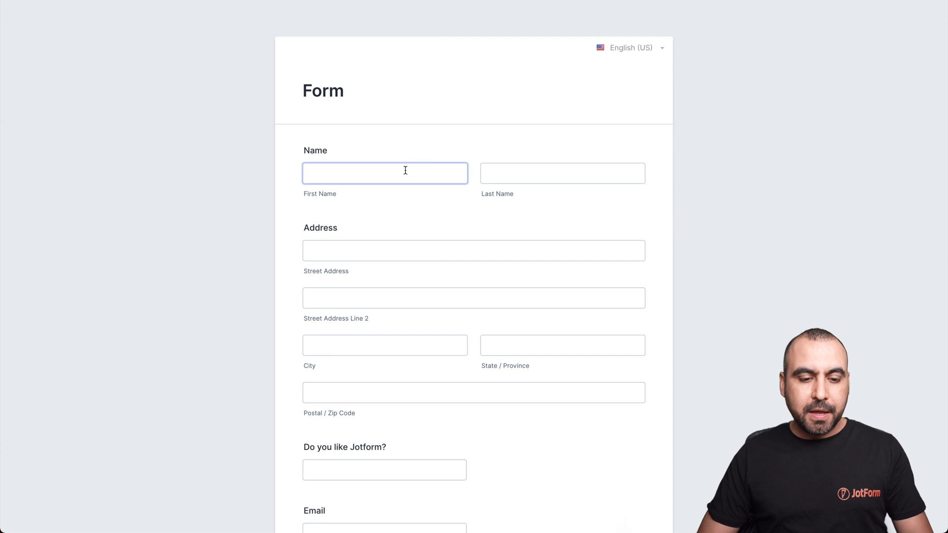
{"action": "type", "text": "test"}
{"action": "left_click", "coordinate": [521, 181]}
{"action": "type", "text": "testtest"}
{"action": "left_click", "coordinate": [377, 326]}
{"action": "type", "text": "Yes"}
{"action": "left_click", "coordinate": [384, 401]}
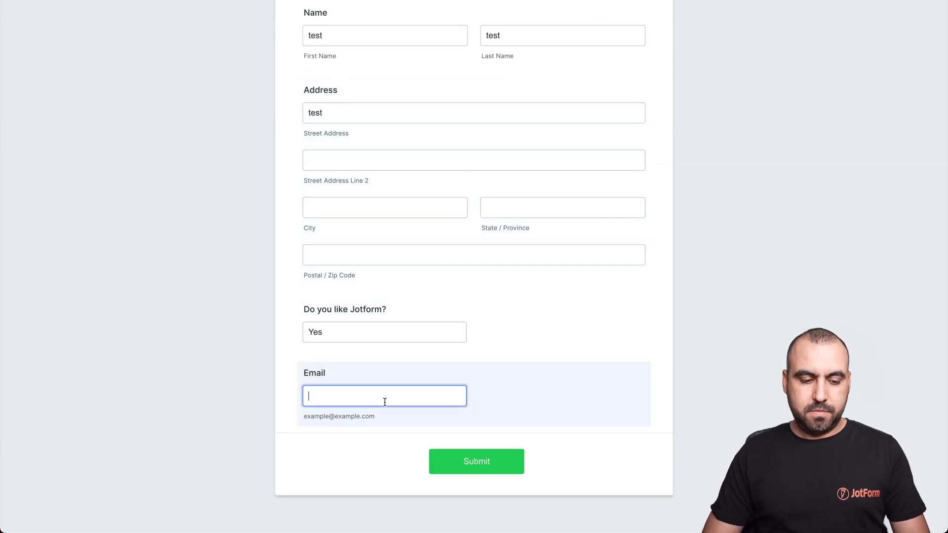
{"action": "key", "text": "ctrl+v"}
{"action": "left_click", "coordinate": [479, 455]}
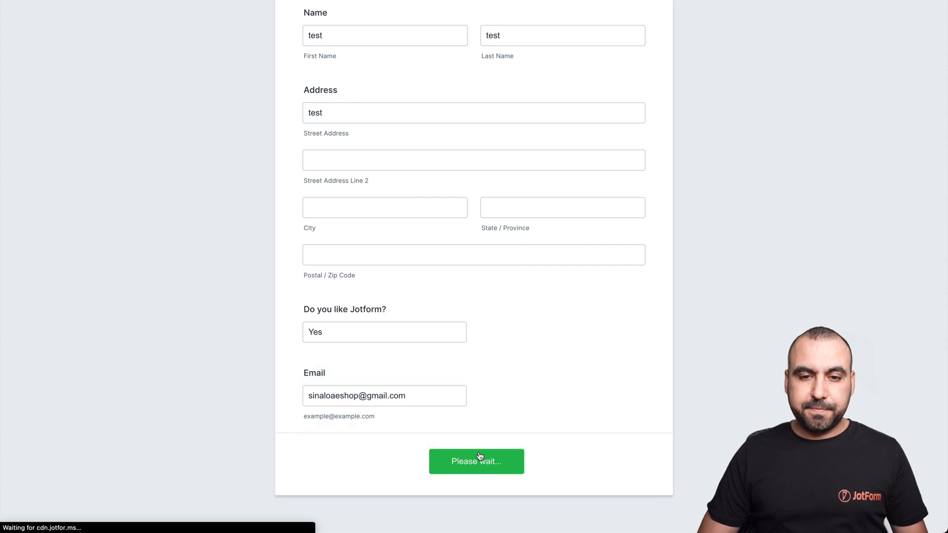
{"action": "left_click_drag", "start_coordinate": [406, 134], "coordinate": [575, 141]}
{"action": "left_click", "coordinate": [562, 149]}
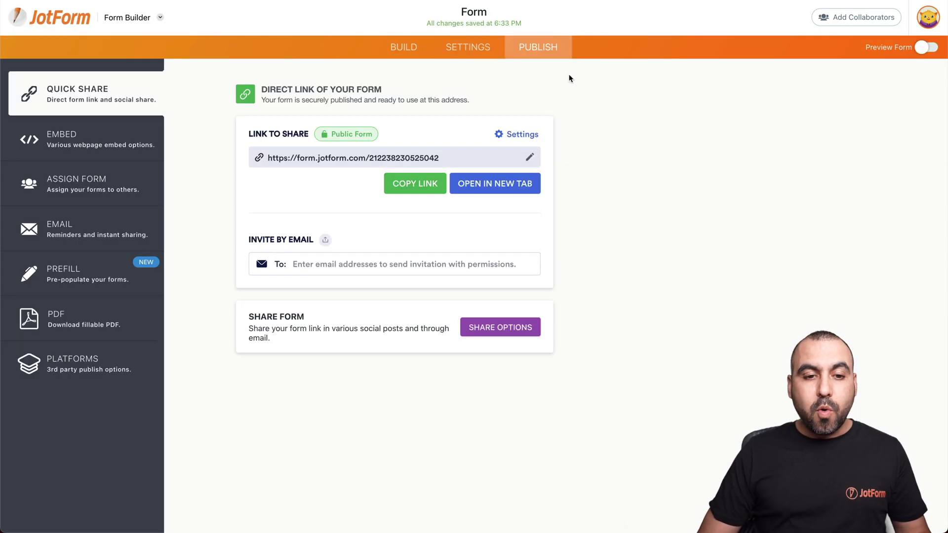
Expand Form Settings' additional options and edit the Translations setting.
{"action": "left_click", "coordinate": [472, 56]}
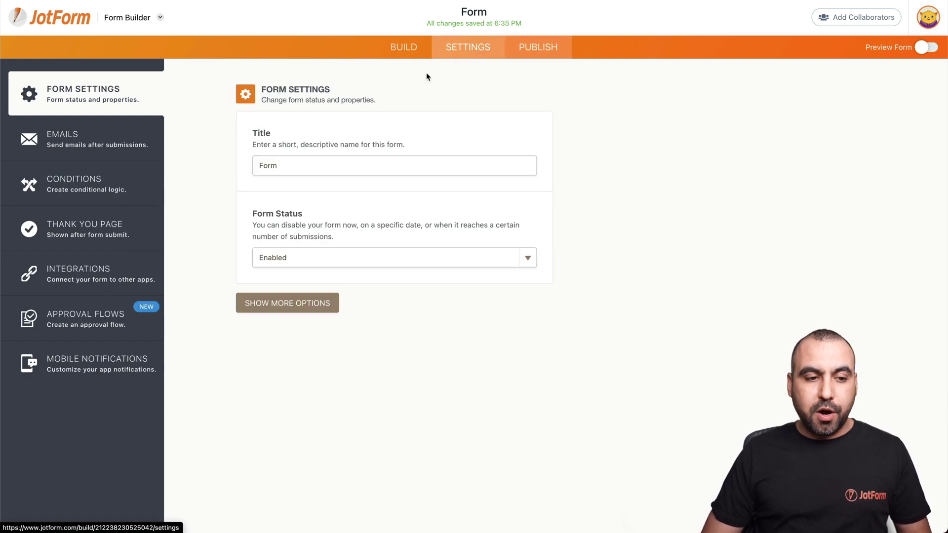
{"action": "left_click", "coordinate": [287, 306]}
{"action": "scroll", "coordinate": [351, 345], "scroll_direction": "down", "scroll_amount": 3}
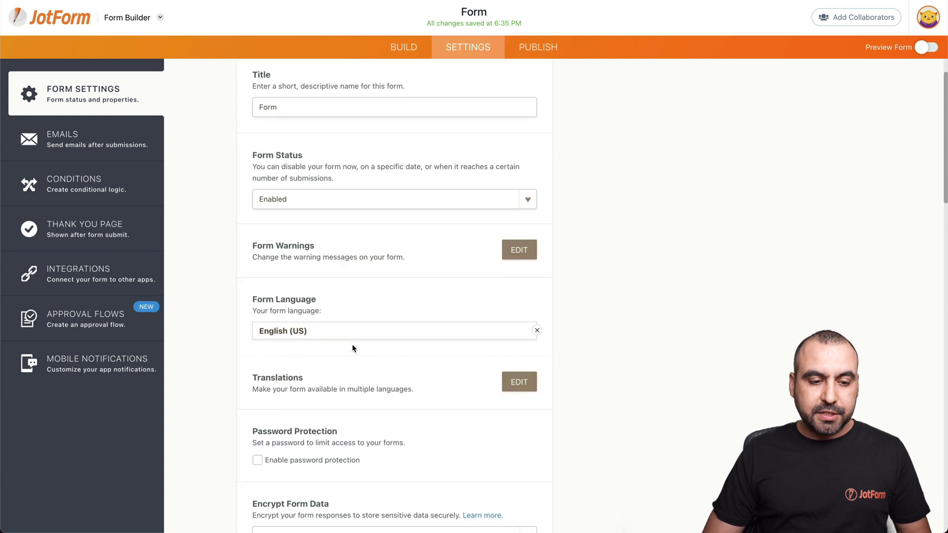
{"action": "left_click", "coordinate": [520, 353]}
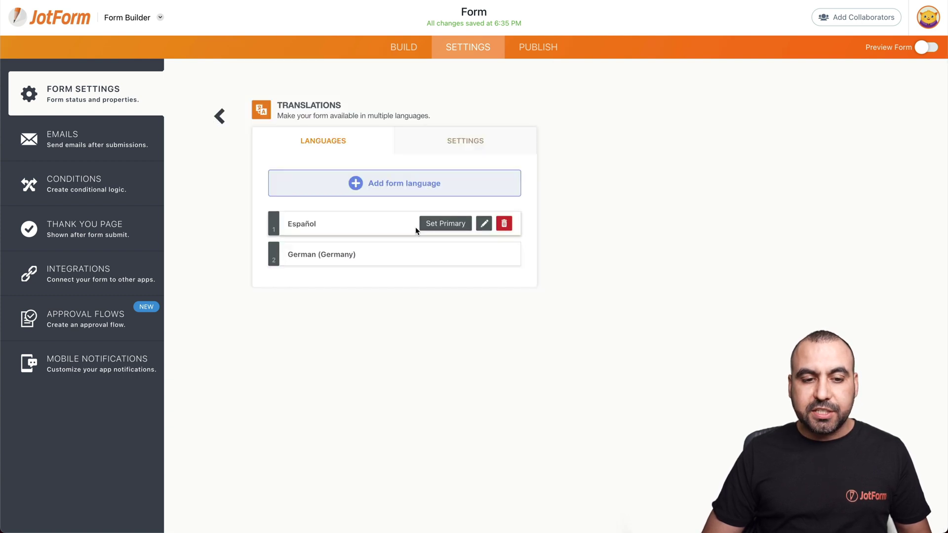
Add Chinese as a new form language and return to the languages list.
{"action": "left_click", "coordinate": [377, 183]}
{"action": "left_click", "coordinate": [383, 182]}
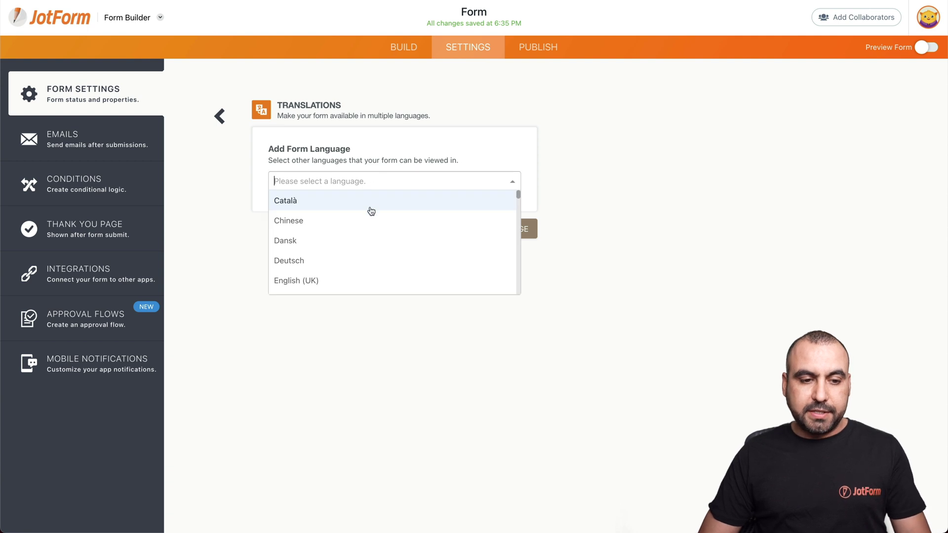
{"action": "left_click", "coordinate": [365, 220]}
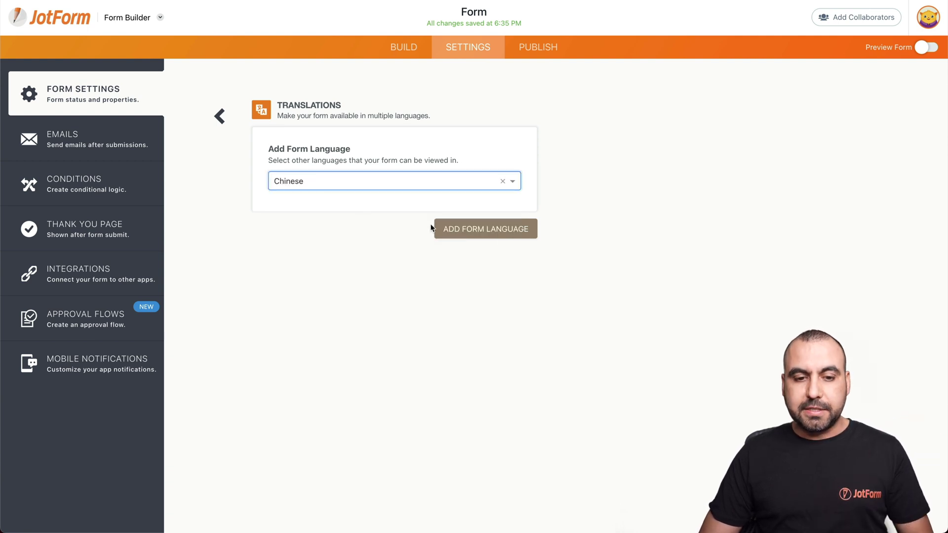
{"action": "left_click", "coordinate": [462, 233]}
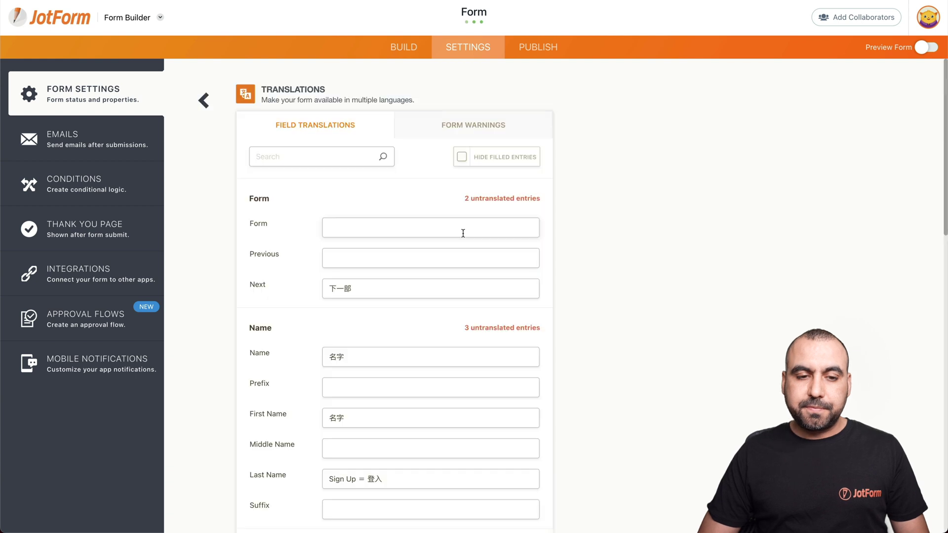
{"action": "scroll", "coordinate": [390, 406], "scroll_direction": "down", "scroll_amount": 3}
{"action": "scroll", "coordinate": [390, 406], "scroll_direction": "up", "scroll_amount": 3}
{"action": "scroll", "coordinate": [415, 383], "scroll_direction": "down", "scroll_amount": 10}
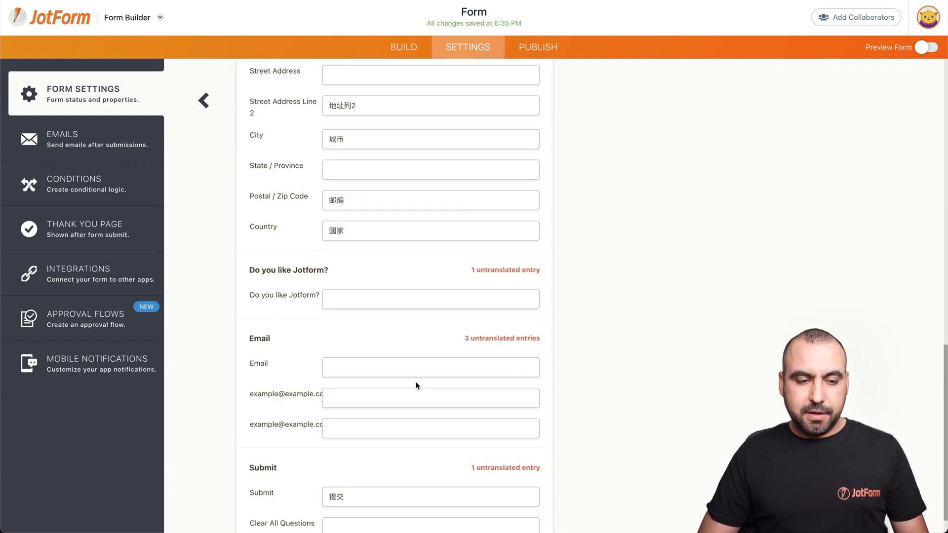
{"action": "scroll", "coordinate": [414, 385], "scroll_direction": "up", "scroll_amount": 10}
{"action": "left_click", "coordinate": [205, 100]}
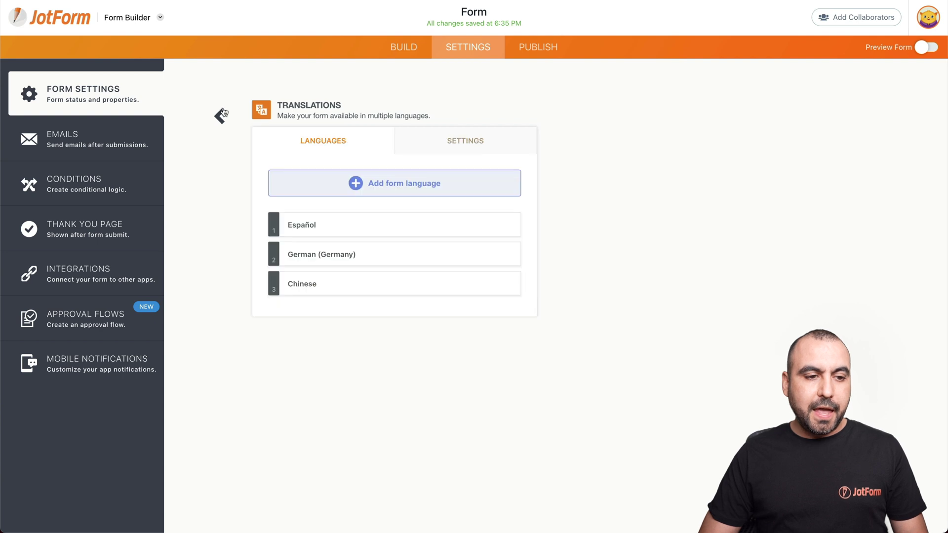
Create a Change Thank You Page condition: IF Language Is Equal To Chinese.
{"action": "left_click", "coordinate": [97, 185]}
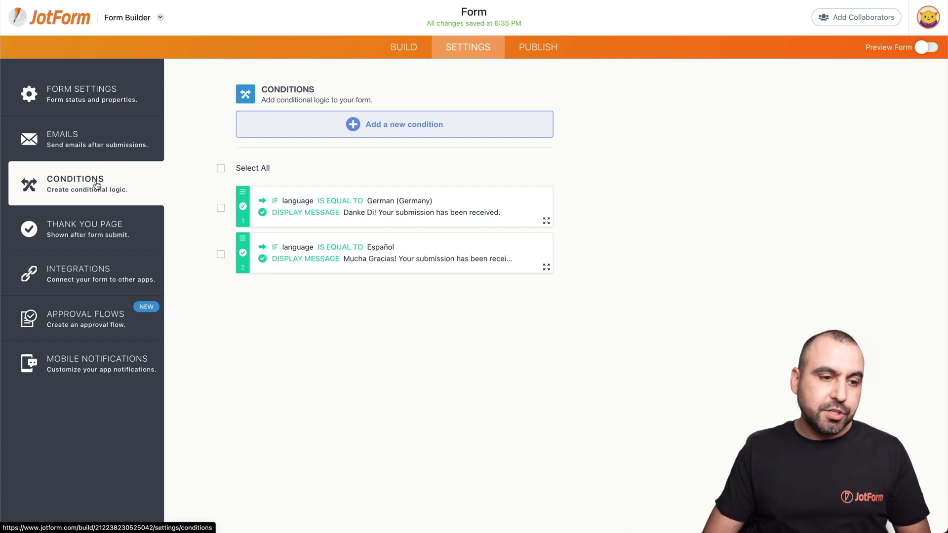
{"action": "left_click", "coordinate": [390, 126]}
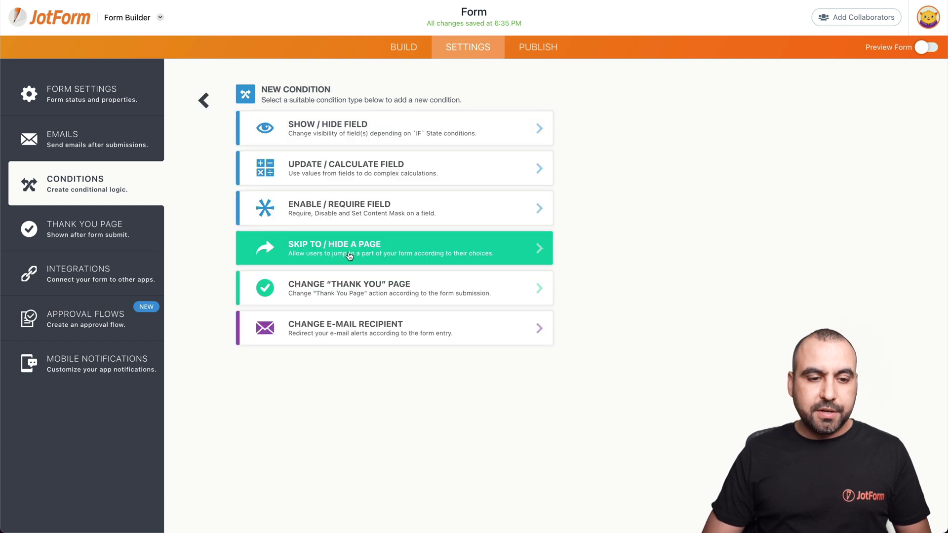
{"action": "left_click", "coordinate": [385, 285]}
{"action": "left_click", "coordinate": [380, 129]}
{"action": "left_click", "coordinate": [376, 142]}
{"action": "left_click", "coordinate": [360, 148]}
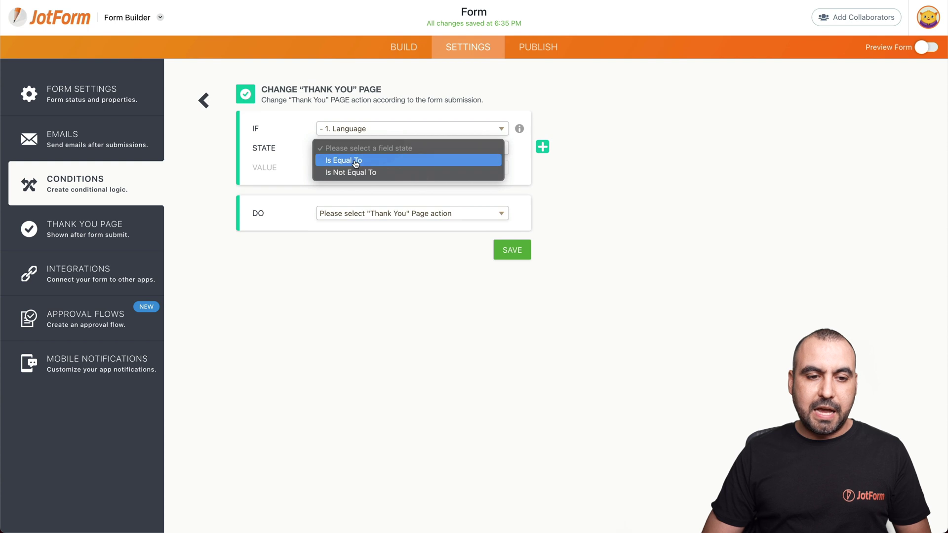
{"action": "left_click", "coordinate": [355, 160]}
{"action": "left_click", "coordinate": [371, 169]}
{"action": "left_click", "coordinate": [371, 216]}
Display a custom message with the heading 谢谢 and save the condition.
{"action": "left_click", "coordinate": [369, 214]}
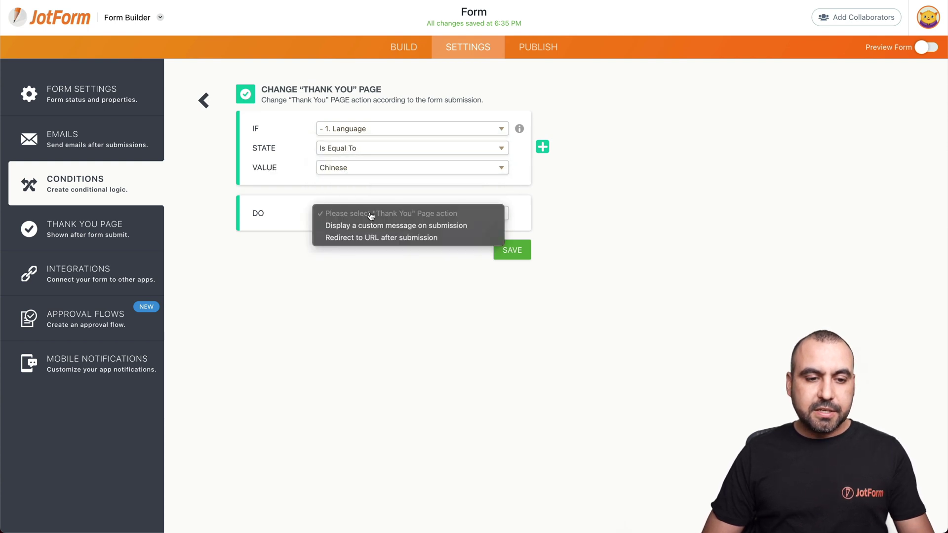
{"action": "left_click", "coordinate": [399, 228]}
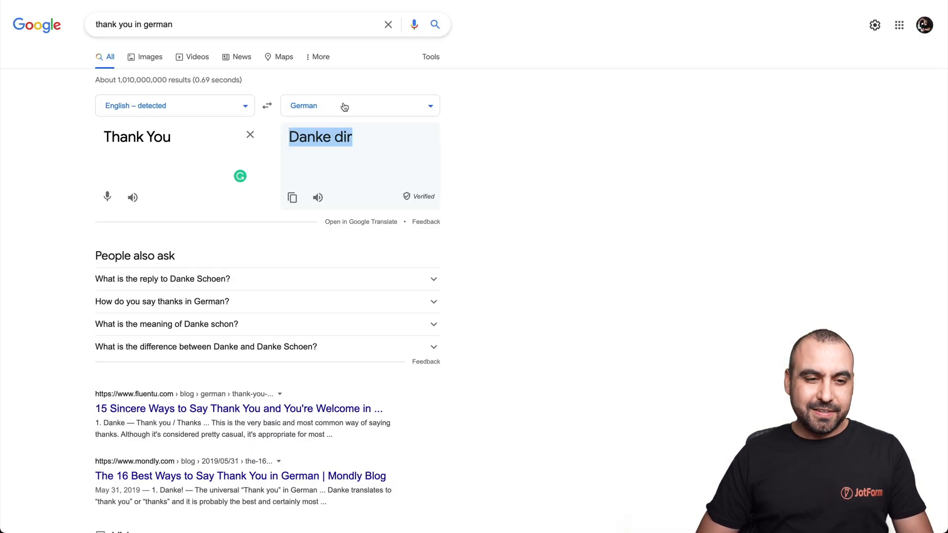
{"action": "left_click", "coordinate": [344, 107]}
{"action": "type", "text": "chin"}
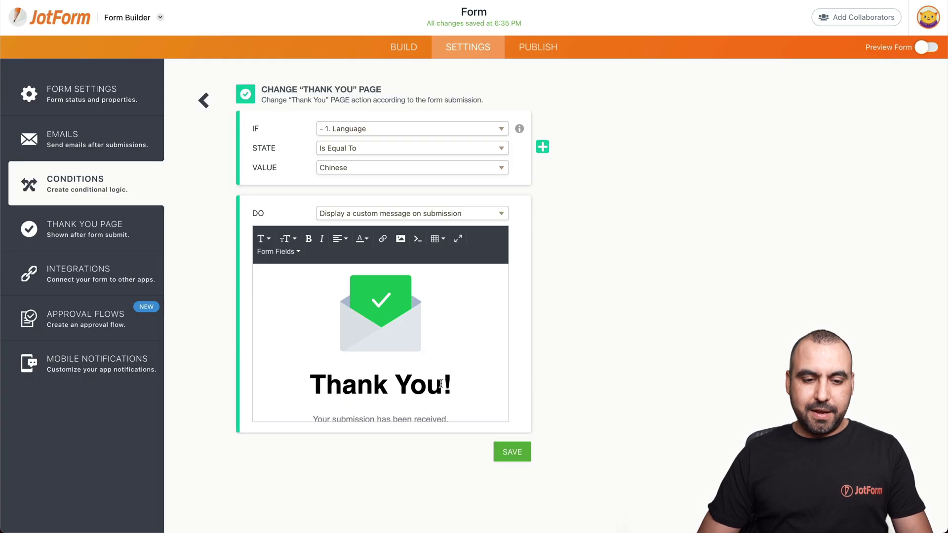
{"action": "left_click_drag", "start_coordinate": [443, 384], "coordinate": [309, 384]}
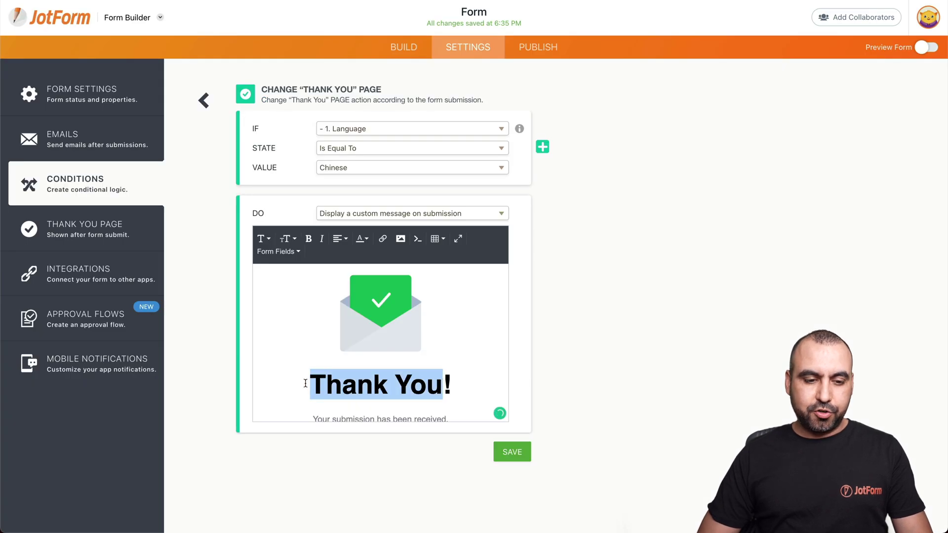
{"action": "type", "text": "谢谢"}
{"action": "left_click", "coordinate": [499, 453]}
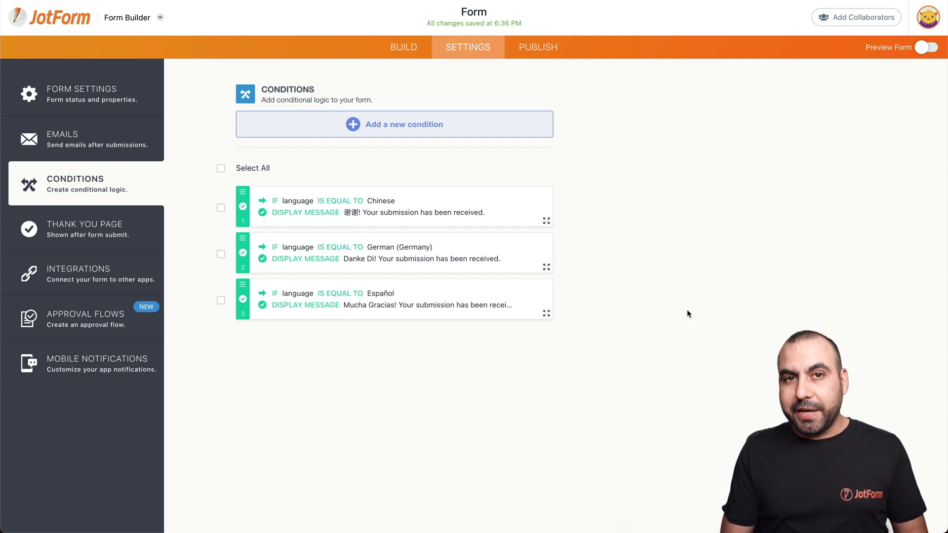
Open the live form from Publish in a new tab and switch it to Chinese.
{"action": "left_click", "coordinate": [546, 46]}
{"action": "left_click", "coordinate": [515, 185]}
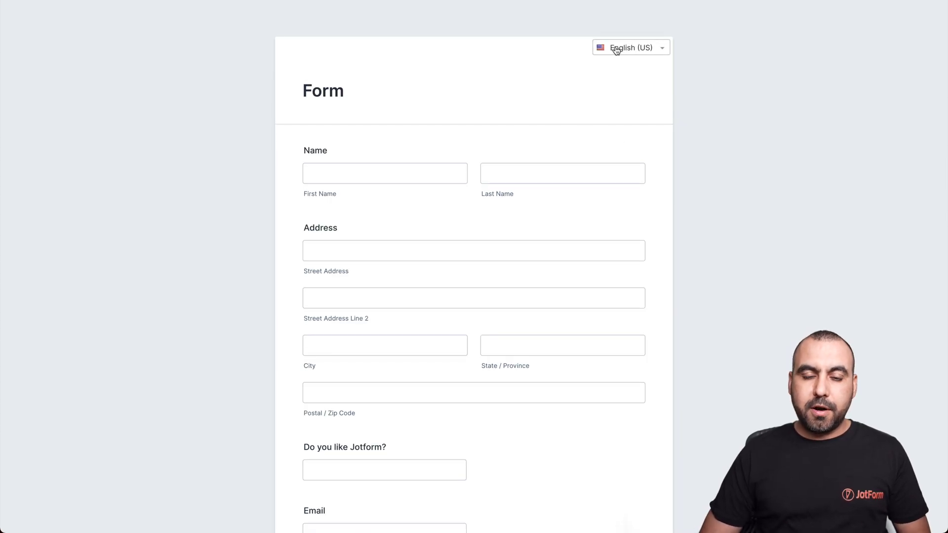
{"action": "left_click", "coordinate": [647, 50]}
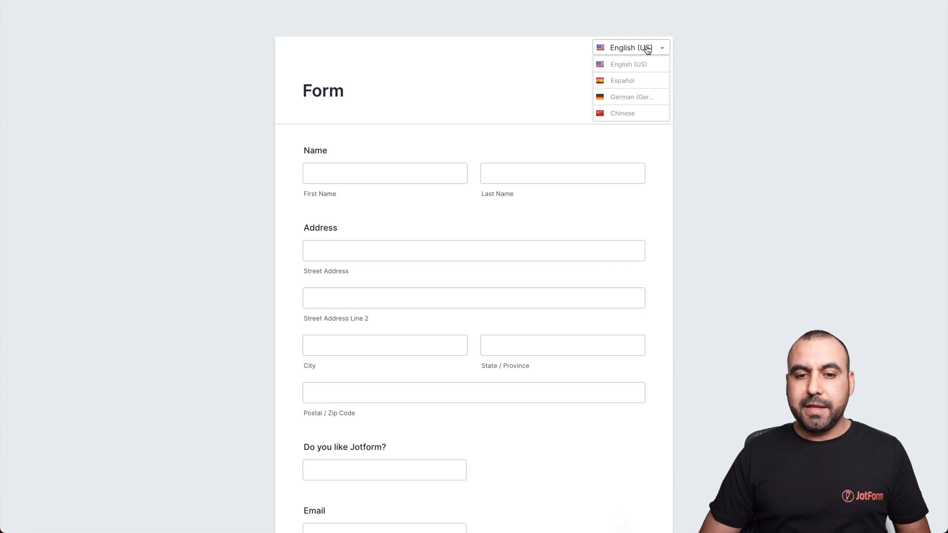
{"action": "left_click", "coordinate": [631, 115]}
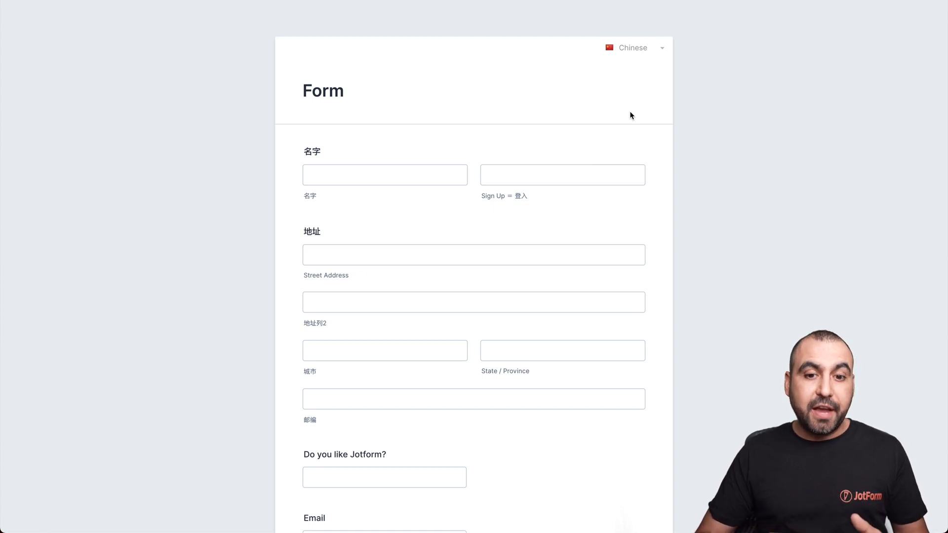
Fill the fields with test details and an e-mail, then submit with 提交.
{"action": "left_click", "coordinate": [380, 179]}
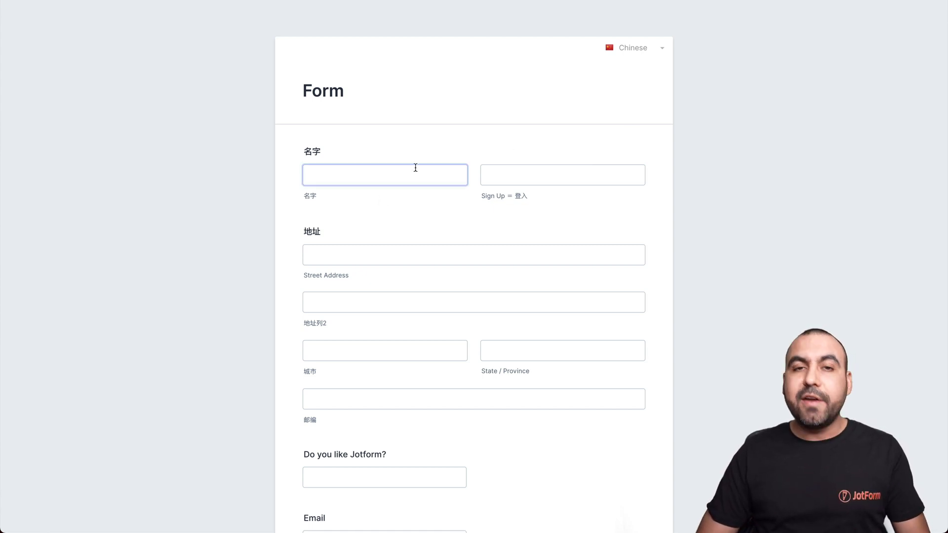
{"action": "type", "text": "test"}
{"action": "key", "text": "Tab"}
{"action": "type", "text": "test"}
{"action": "key", "text": "Tab"}
{"action": "type", "text": "test"}
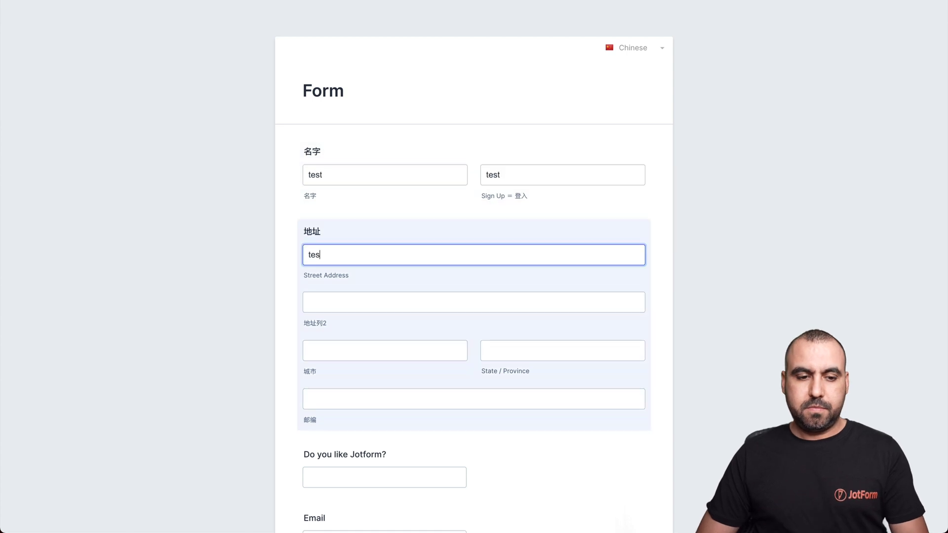
{"action": "left_click", "coordinate": [338, 328]}
{"action": "type", "text": "Yes"}
{"action": "key", "text": "Tab"}
{"action": "type", "text": "@"}
{"action": "left_click", "coordinate": [375, 417]}
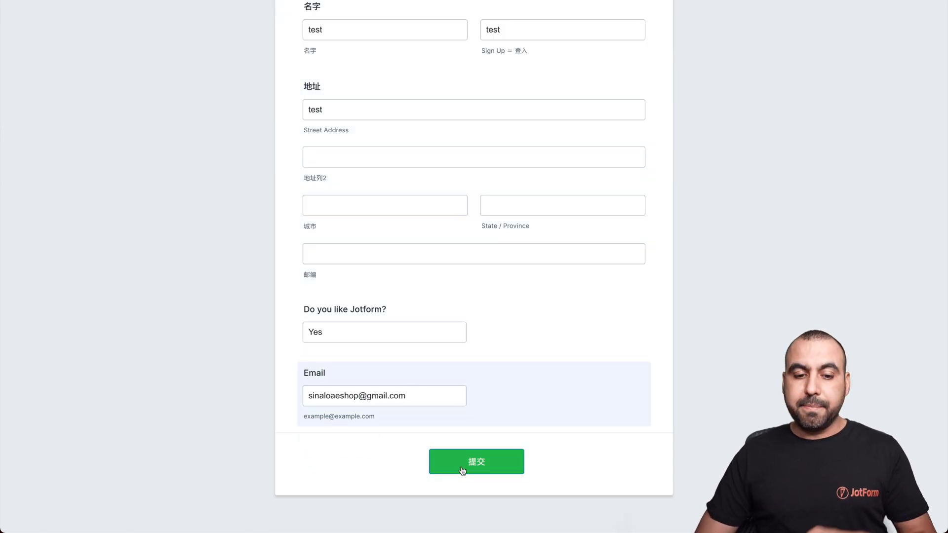
{"action": "left_click", "coordinate": [462, 469]}
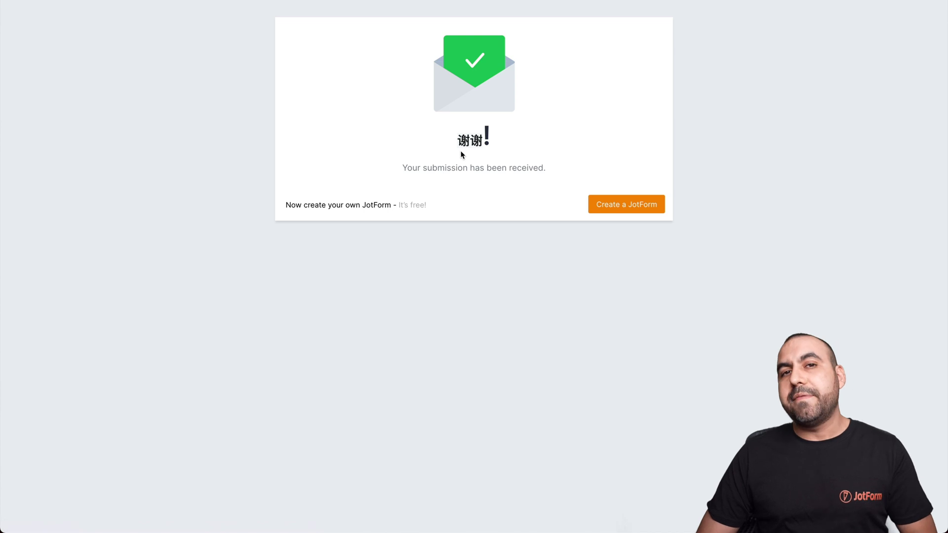